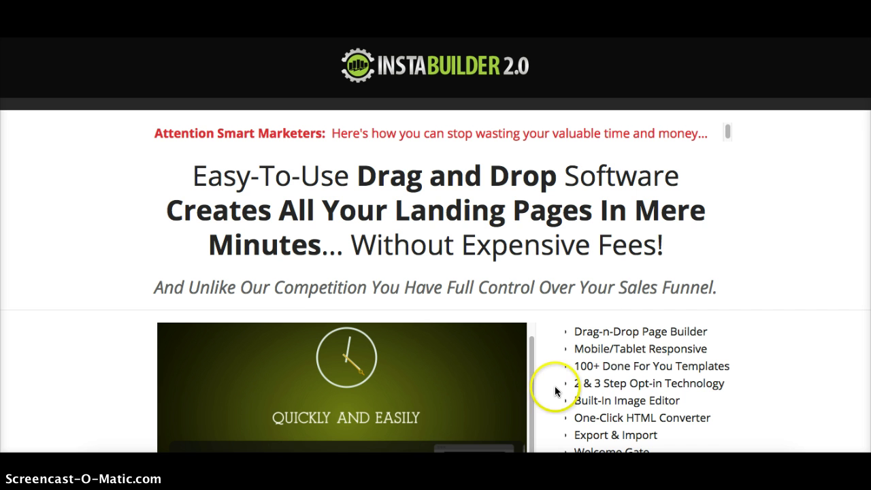
scroll(555, 391, "down", 1)
scroll(555, 391, "up", 1)
scroll(570, 340, "down", 1)
scroll(570, 340, "down", 1)
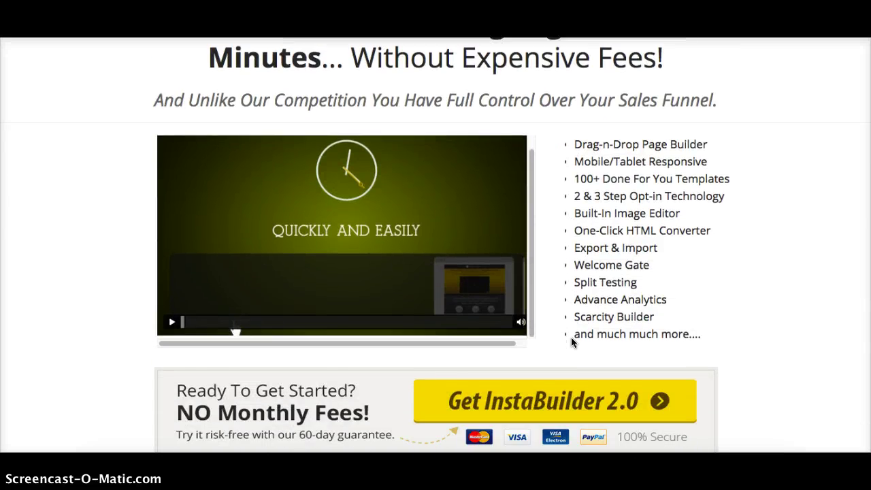
scroll(810, 318, "down", 1)
scroll(810, 319, "down", 2)
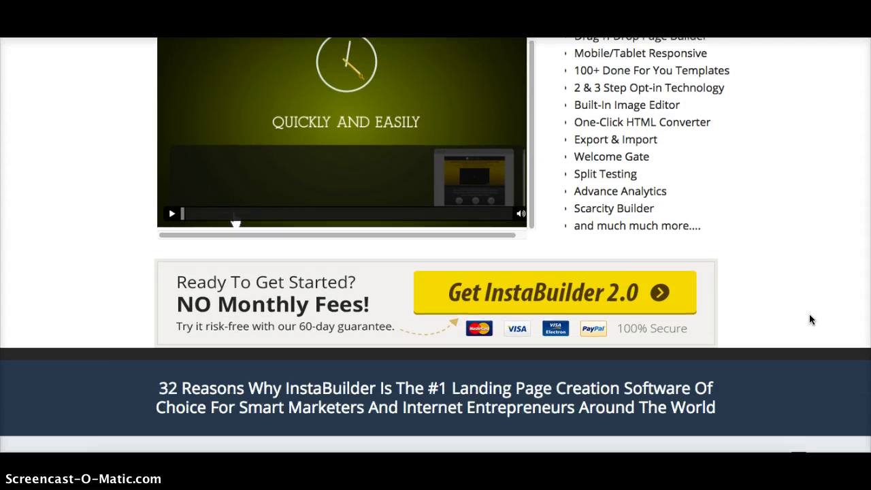
scroll(810, 319, "down", 2)
scroll(811, 318, "down", 2)
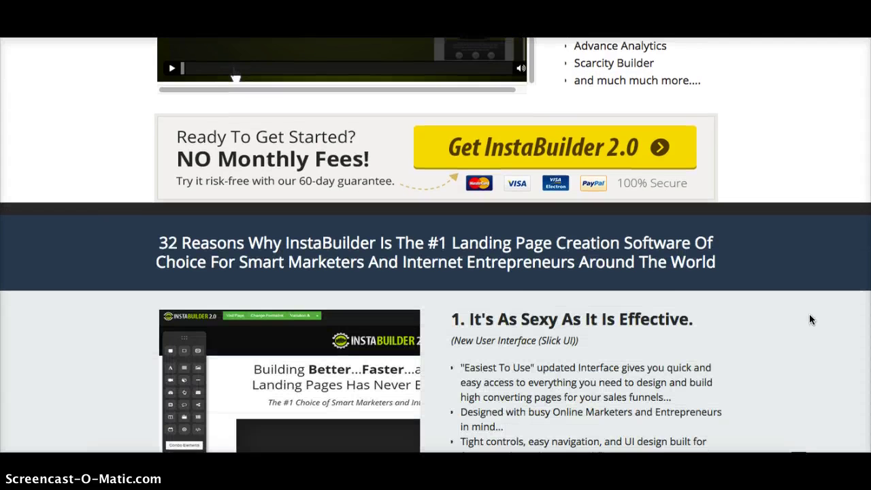
scroll(809, 319, "down", 2)
scroll(809, 318, "down", 5)
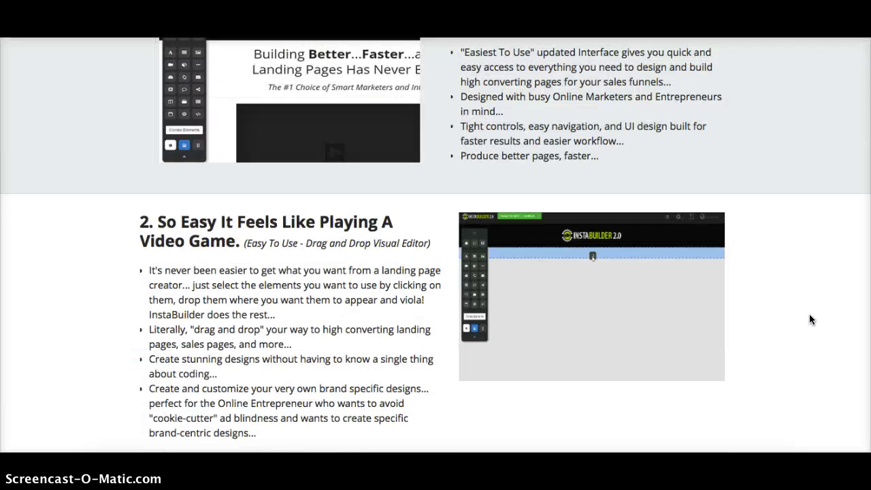
scroll(809, 318, "up", 10)
scroll(808, 318, "up", 2)
scroll(808, 318, "up", 3)
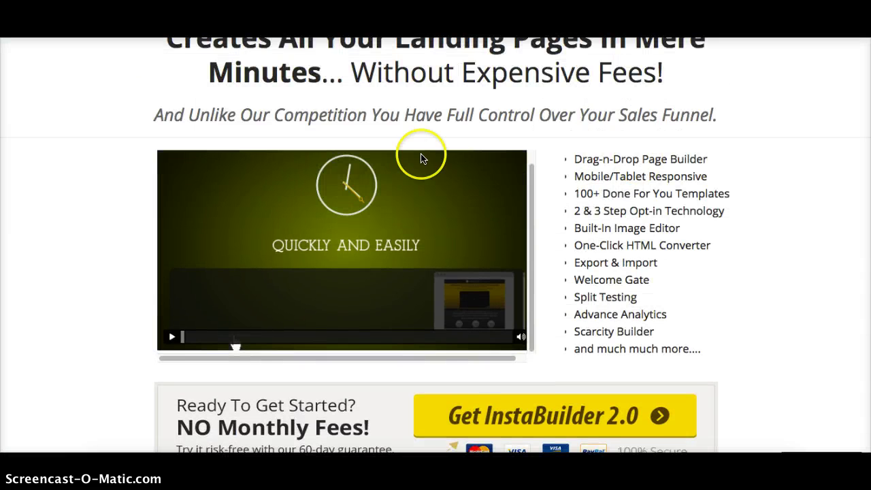
scroll(646, 310, "up", 1)
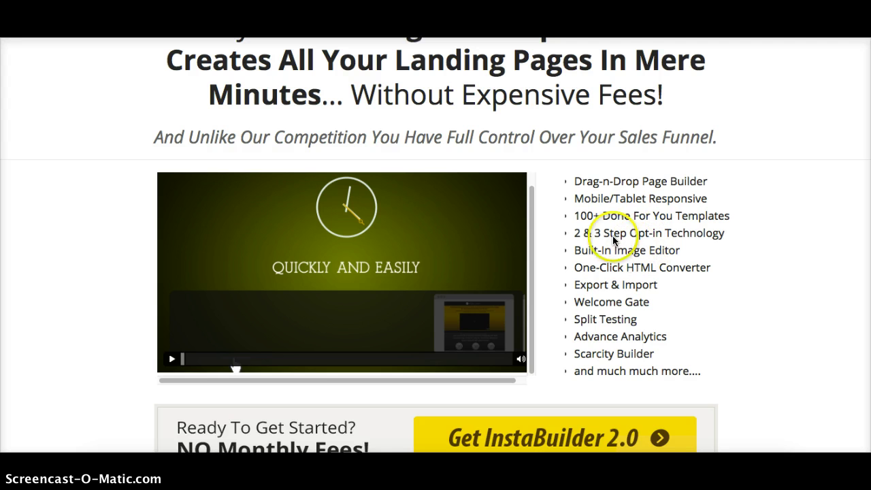
scroll(608, 318, "up", 3)
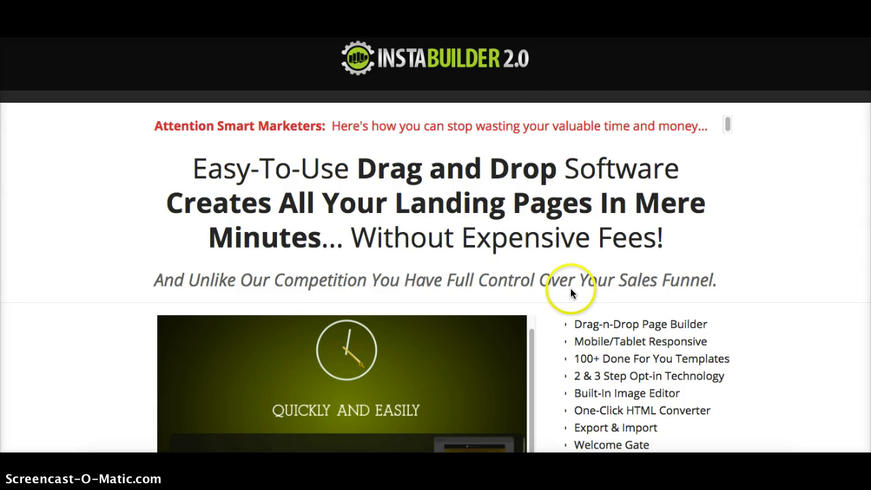
scroll(669, 327, "down", 2)
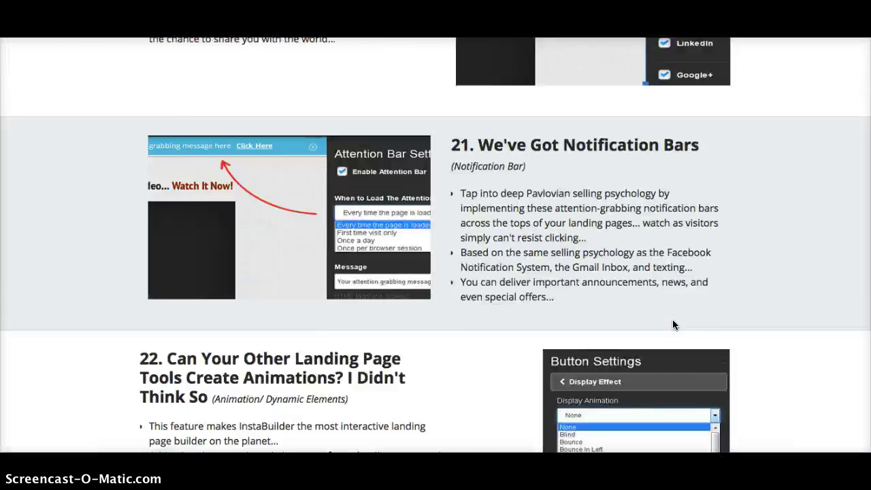
scroll(672, 321, "down", 10)
scroll(670, 316, "down", 10)
scroll(670, 316, "down", 10)
scroll(670, 316, "down", 10)
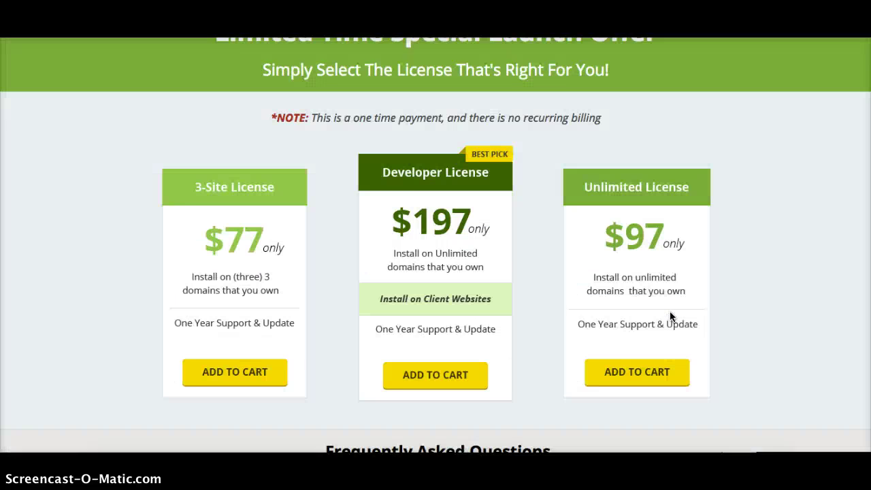
scroll(669, 316, "down", 2)
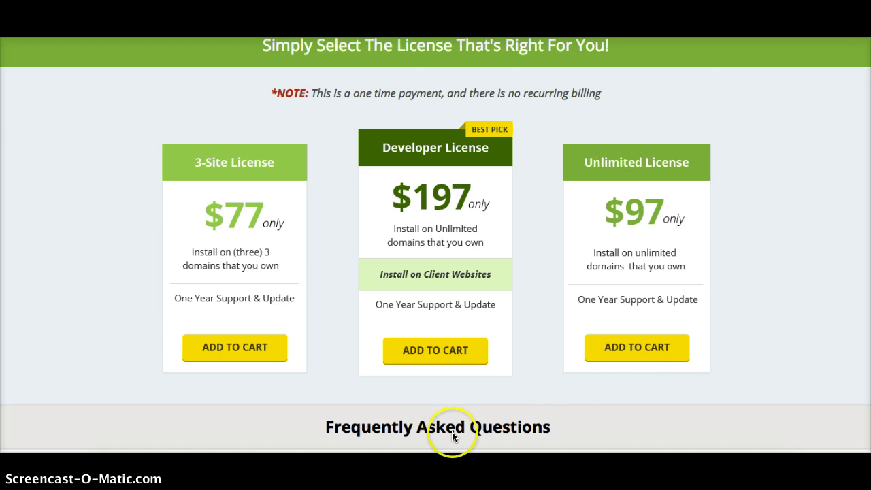
scroll(529, 357, "down", 3)
scroll(529, 357, "down", 3)
scroll(530, 357, "up", 2)
scroll(529, 357, "up", 5)
scroll(529, 356, "up", 5)
scroll(529, 356, "up", 5)
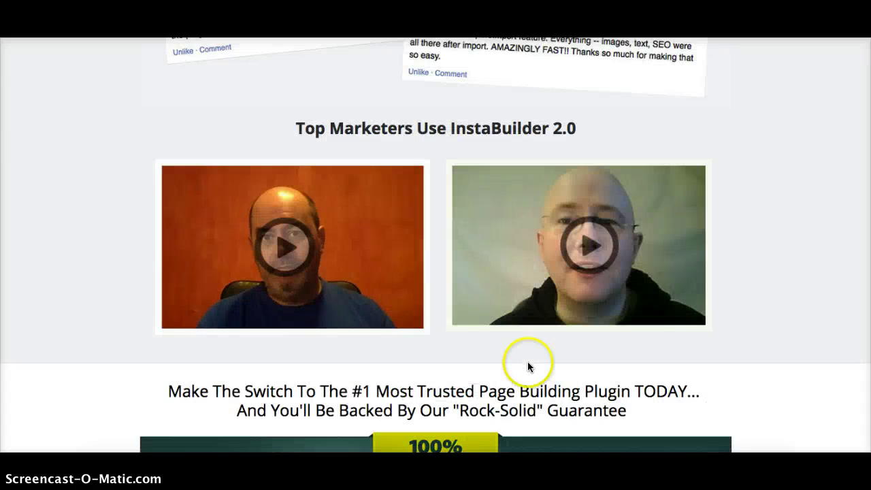
scroll(525, 378, "up", 4)
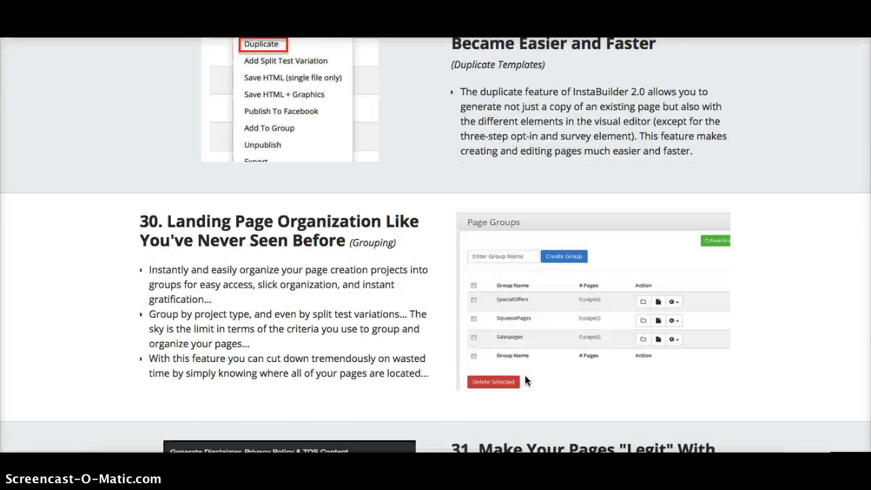
scroll(525, 378, "up", 10)
scroll(524, 378, "up", 6)
scroll(524, 378, "up", 10)
scroll(525, 379, "up", 8)
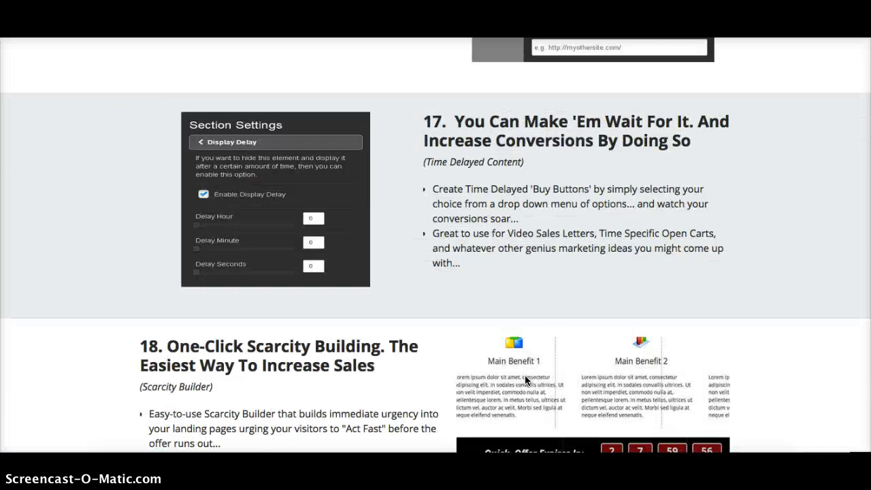
scroll(525, 379, "up", 10)
scroll(525, 379, "up", 6)
scroll(526, 379, "up", 9)
scroll(525, 381, "up", 8)
scroll(524, 381, "up", 3)
scroll(524, 381, "up", 8)
scroll(524, 381, "up", 5)
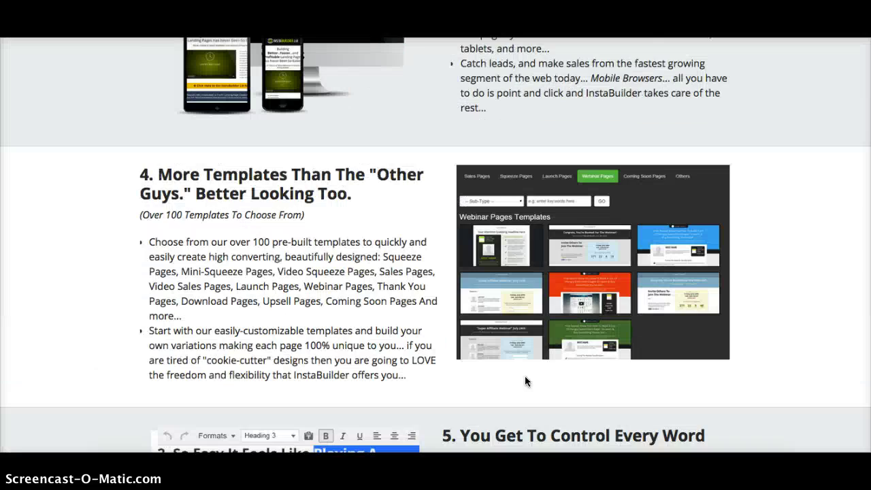
scroll(524, 381, "up", 6)
scroll(525, 381, "up", 6)
scroll(524, 377, "up", 2)
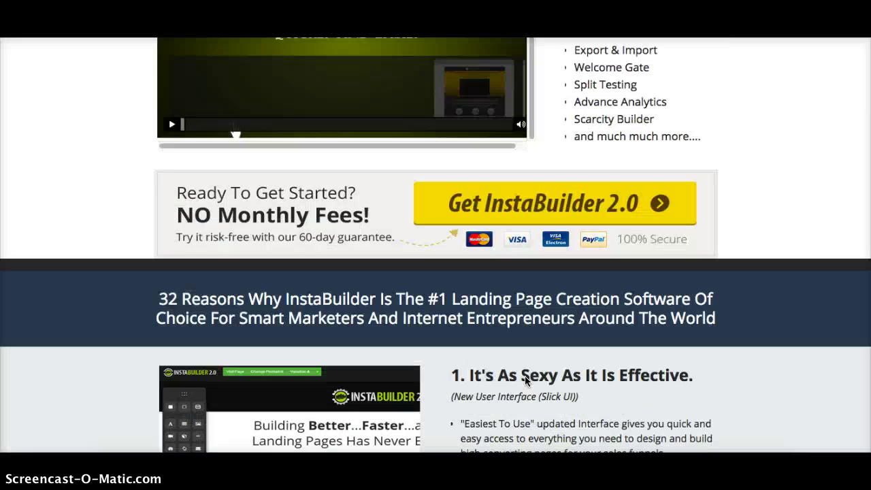
scroll(525, 377, "up", 4)
left_click(528, 384)
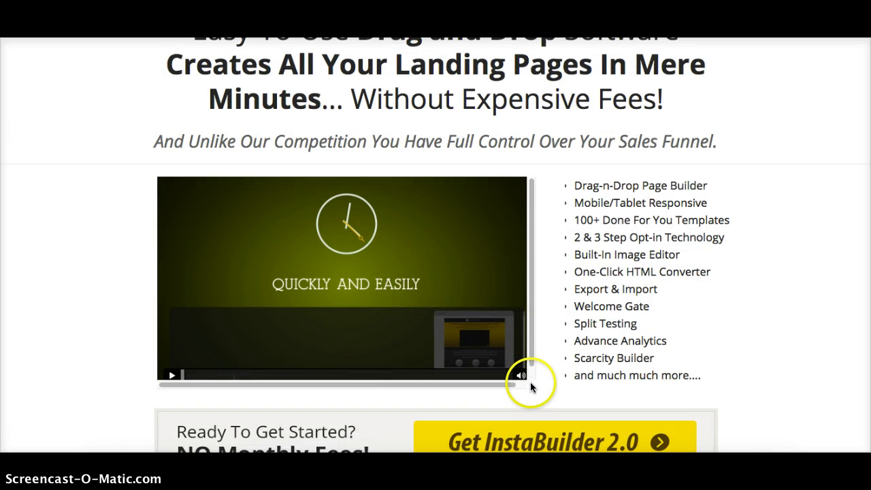
scroll(536, 402, "up", 3)
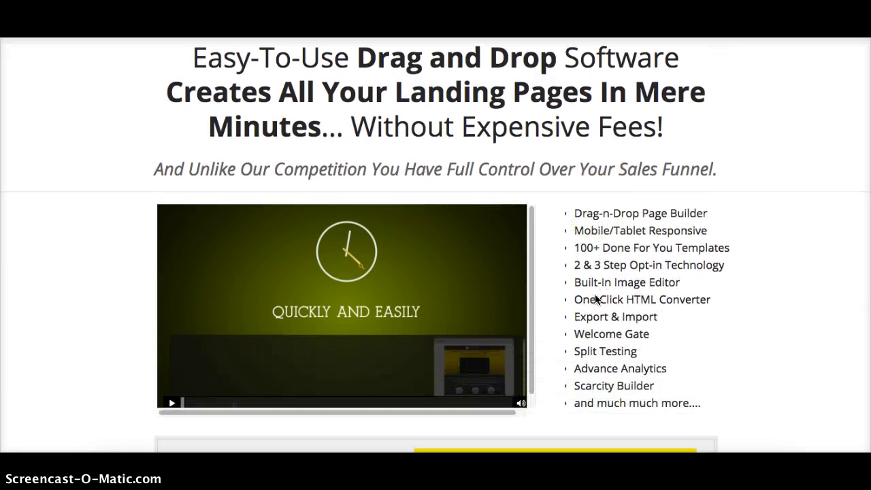
scroll(594, 299, "down", 1)
scroll(594, 299, "up", 4)
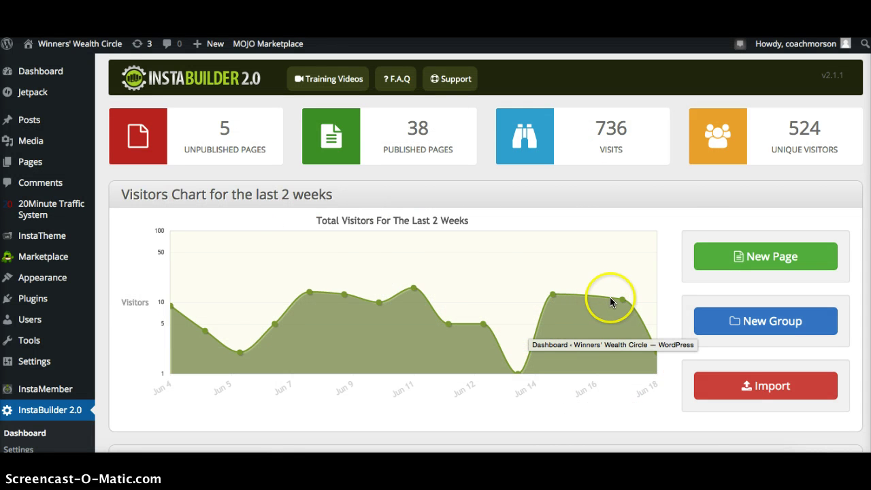
- Scroll through the dashboard's 38 published pages, visitor chart, page groups and ungrouped pages
scroll(610, 299, "down", 1)
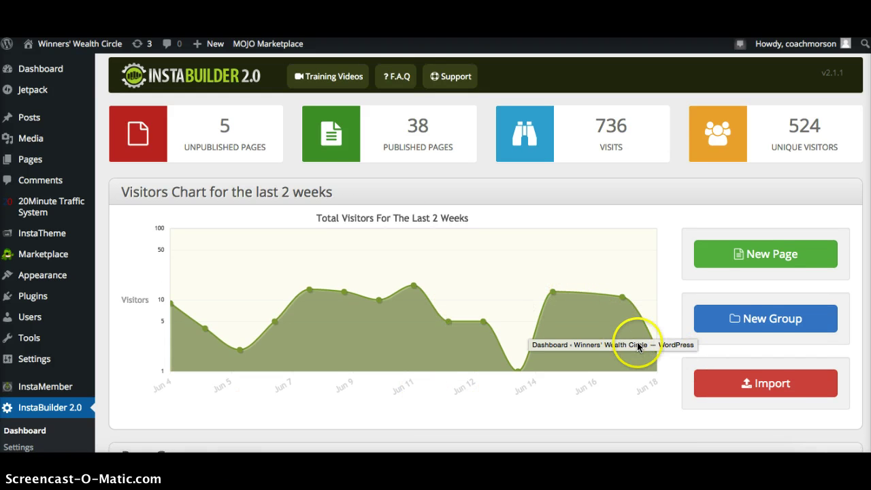
scroll(637, 344, "down", 1)
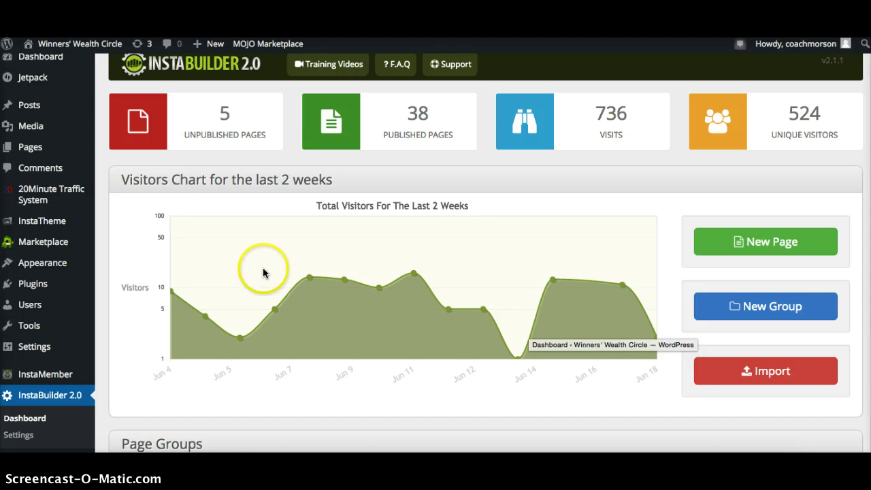
scroll(599, 408, "down", 3)
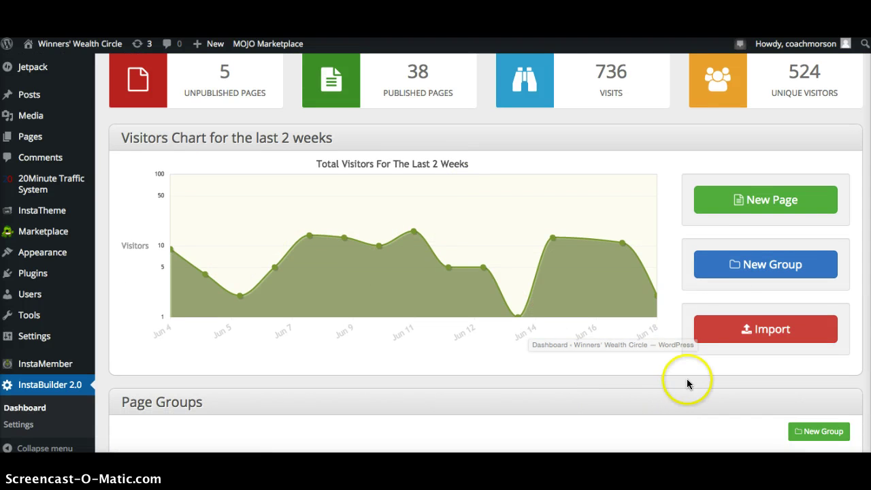
scroll(749, 272, "up", 3)
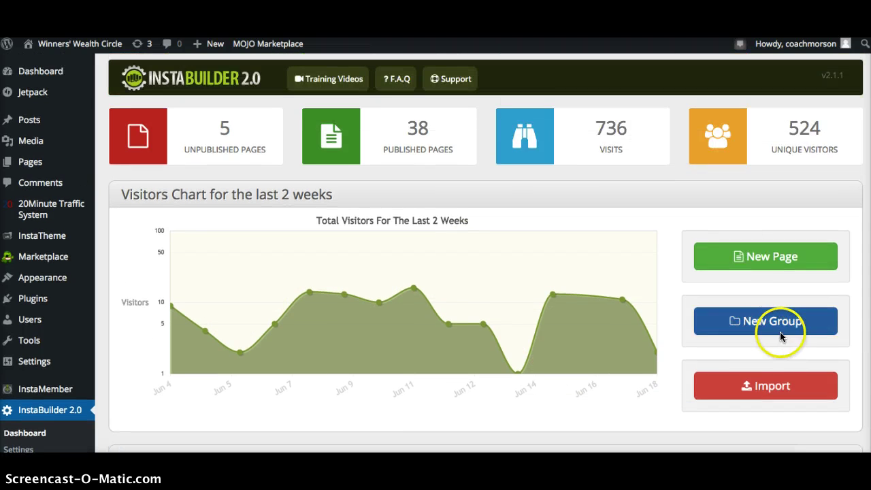
scroll(790, 344, "down", 3)
scroll(439, 401, "down", 5)
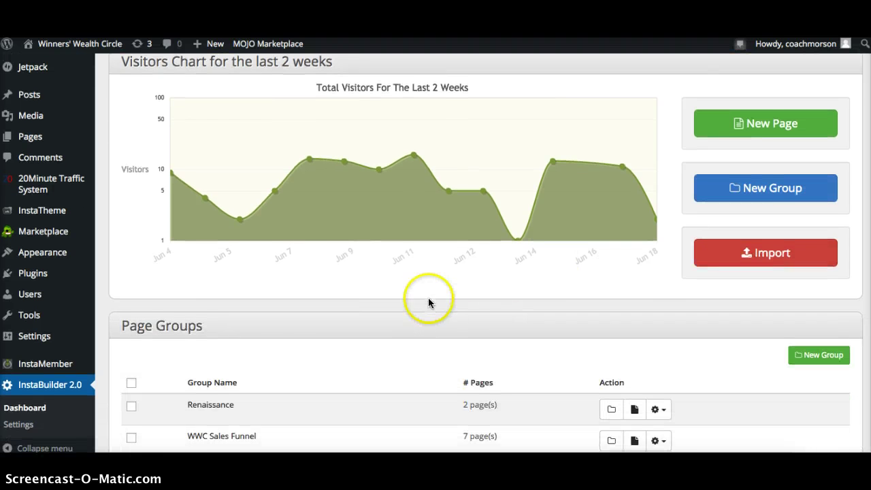
scroll(429, 303, "down", 3)
scroll(636, 356, "down", 2)
scroll(340, 272, "down", 3)
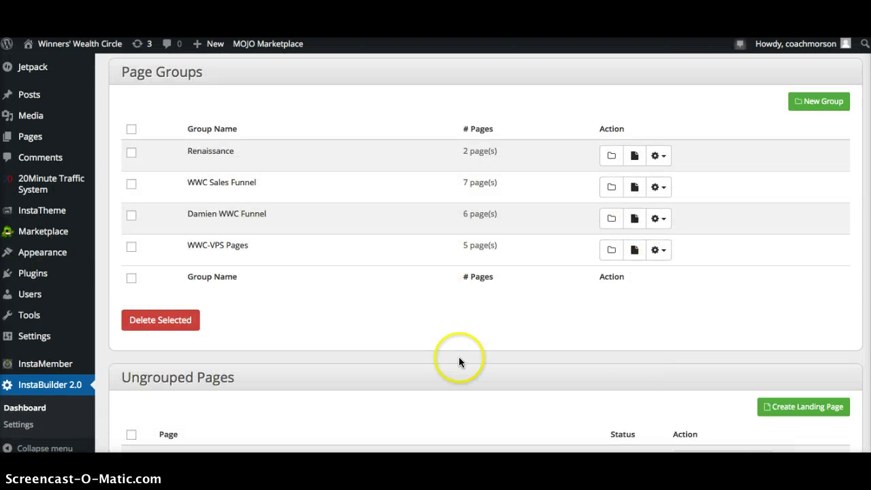
scroll(465, 358, "down", 1)
scroll(470, 361, "down", 5)
scroll(530, 377, "down", 2)
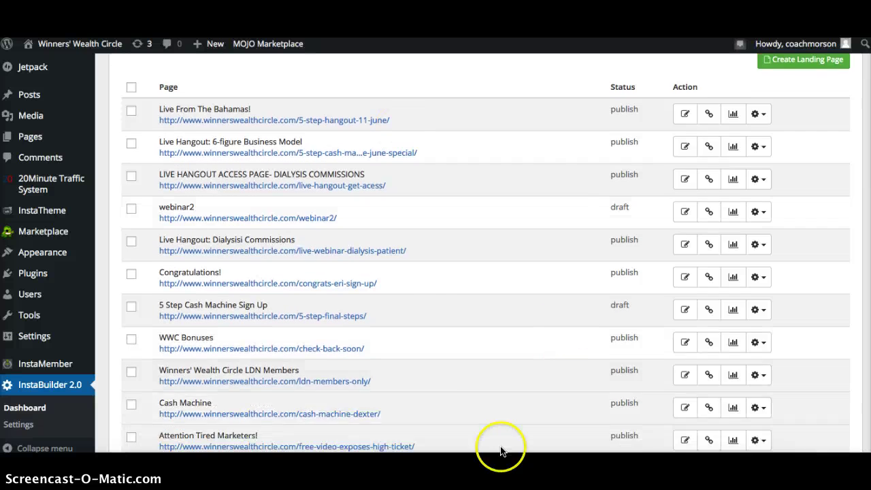
scroll(610, 375, "up", 4)
scroll(610, 374, "down", 9)
scroll(610, 374, "down", 2)
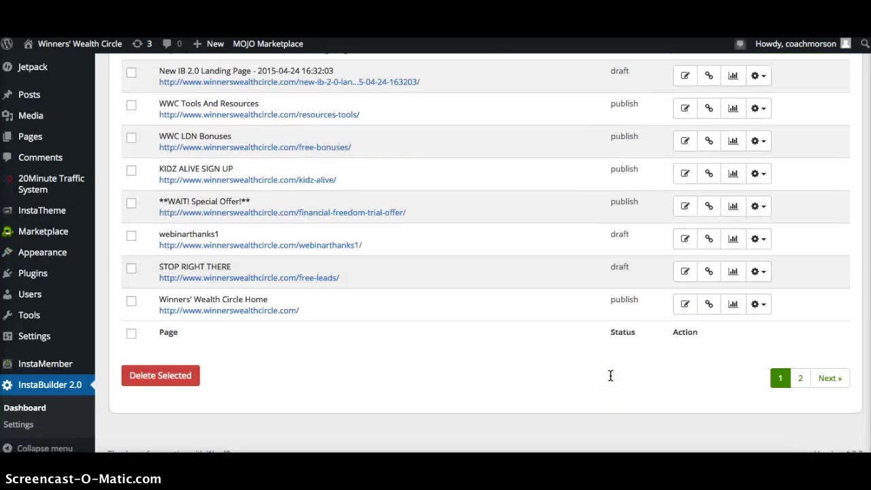
scroll(610, 374, "up", 6)
scroll(610, 375, "up", 4)
scroll(605, 374, "up", 7)
scroll(612, 366, "up", 5)
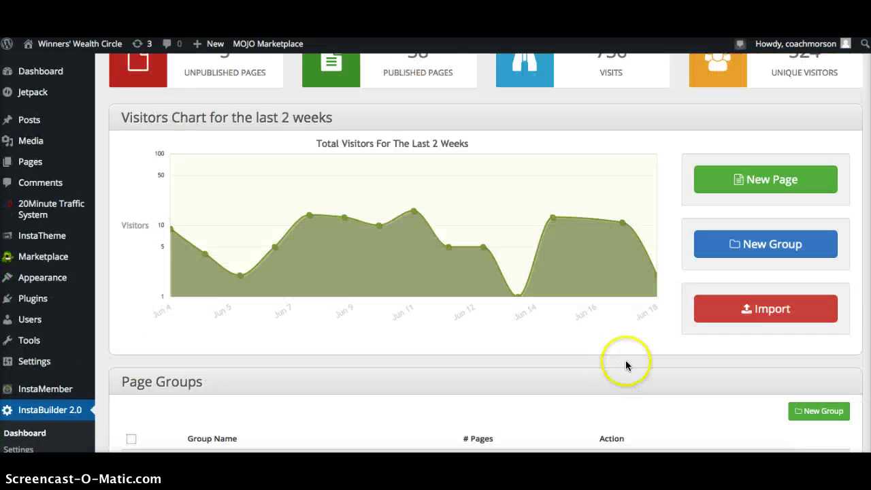
scroll(632, 320, "up", 4)
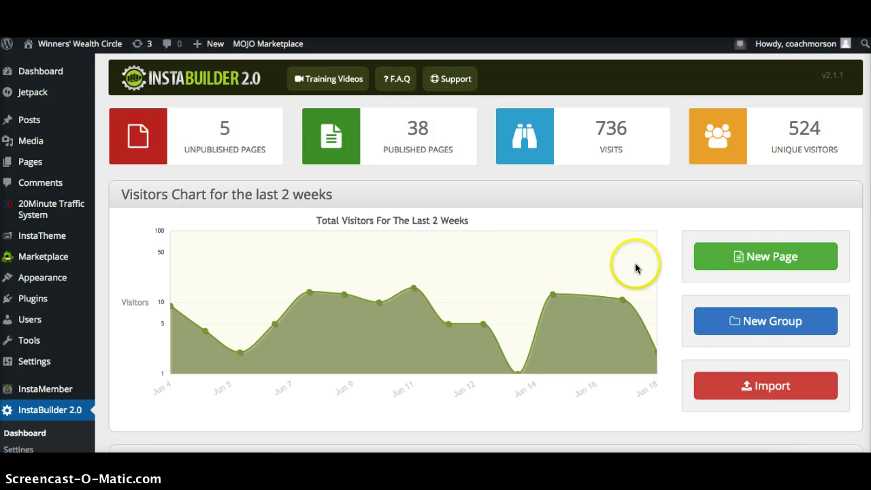
- Scroll down the InstaBuilder 2.0 dashboard
scroll(635, 263, "down", 2)
- Open the Choose a Template gallery and browse All Templates to the last designs
left_click(772, 198)
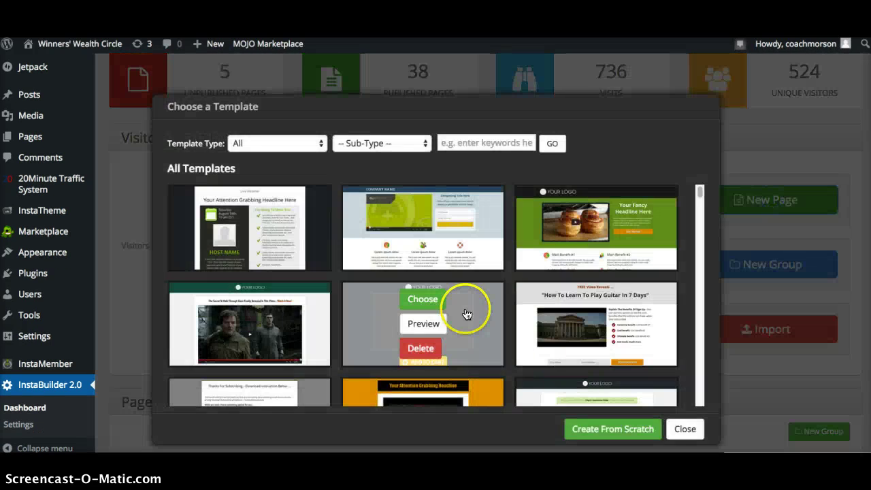
mouse_move(423, 368)
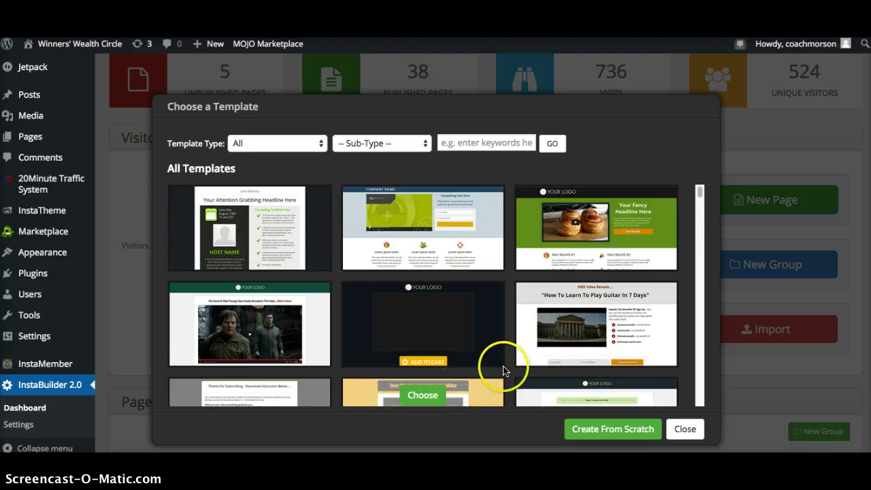
scroll(501, 370, "down", 1)
scroll(501, 371, "down", 1)
scroll(501, 371, "down", 5)
scroll(502, 371, "down", 1)
scroll(501, 371, "down", 2)
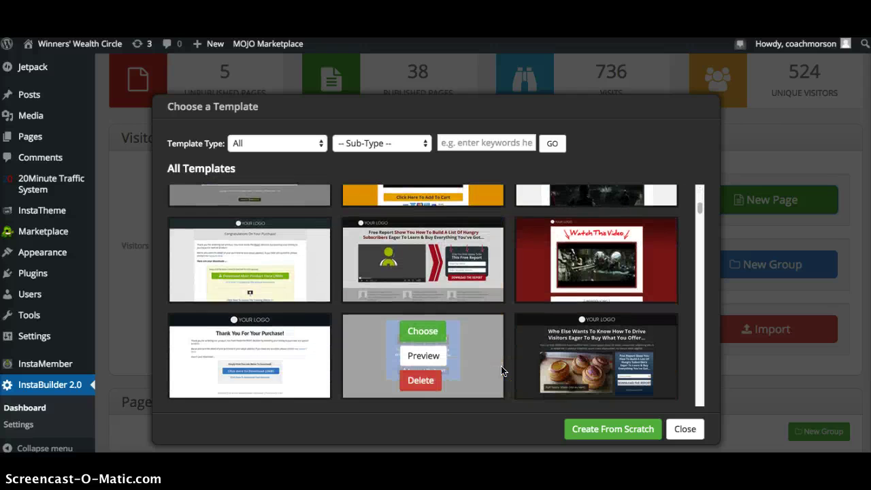
scroll(501, 371, "down", 2)
scroll(502, 370, "down", 1)
scroll(501, 371, "down", 3)
scroll(501, 370, "down", 2)
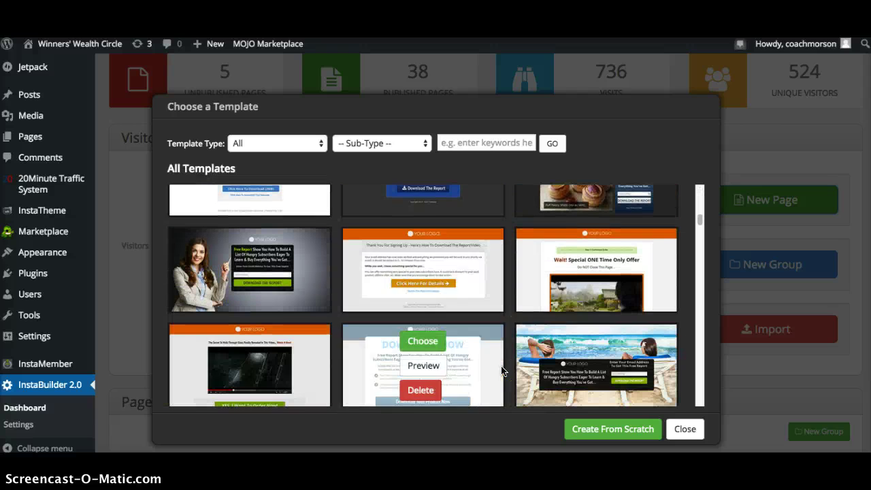
scroll(501, 370, "down", 3)
scroll(502, 371, "down", 2)
scroll(501, 370, "down", 1)
scroll(501, 371, "down", 1)
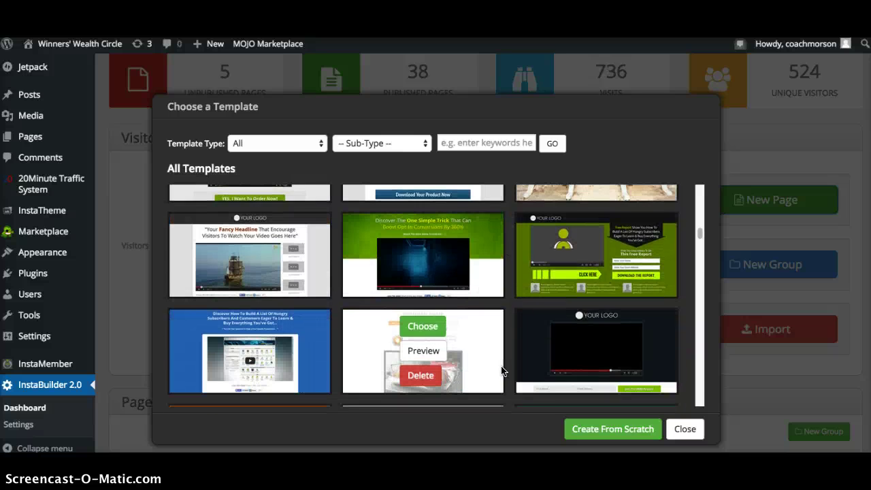
scroll(502, 371, "down", 1)
scroll(502, 371, "down", 3)
scroll(501, 371, "down", 2)
scroll(502, 371, "down", 1)
scroll(501, 371, "down", 1)
scroll(501, 370, "down", 3)
scroll(502, 371, "down", 3)
scroll(502, 370, "down", 3)
scroll(502, 370, "down", 2)
scroll(501, 370, "down", 2)
scroll(502, 371, "down", 2)
scroll(501, 370, "down", 3)
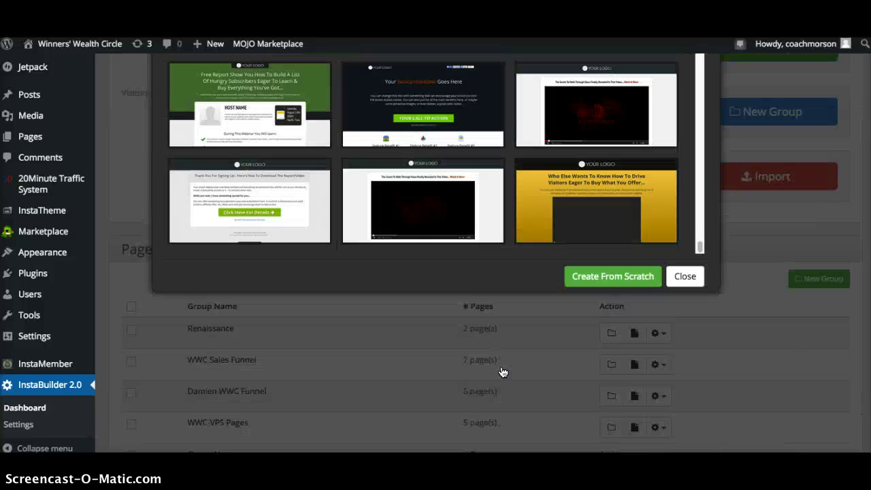
scroll(504, 353, "down", 5)
scroll(510, 321, "up", 5)
scroll(510, 319, "up", 2)
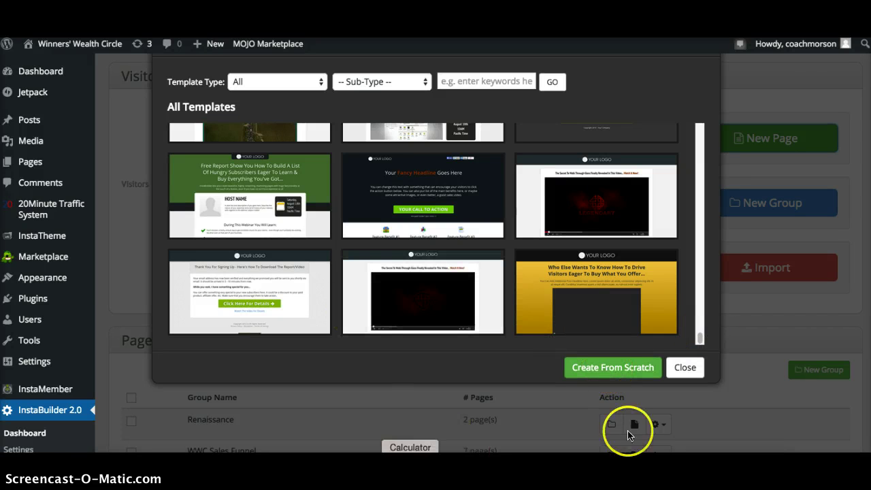
- Start a new InstaBuilder page from a blank layout
left_click(609, 367)
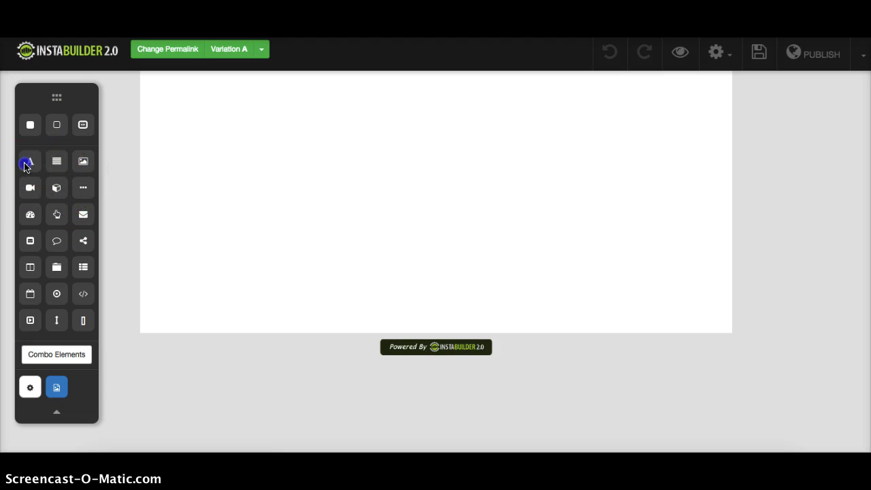
- Add the 'This Is Your New Title' heading at the page top and centre it
left_click_drag(32, 163, 328, 127)
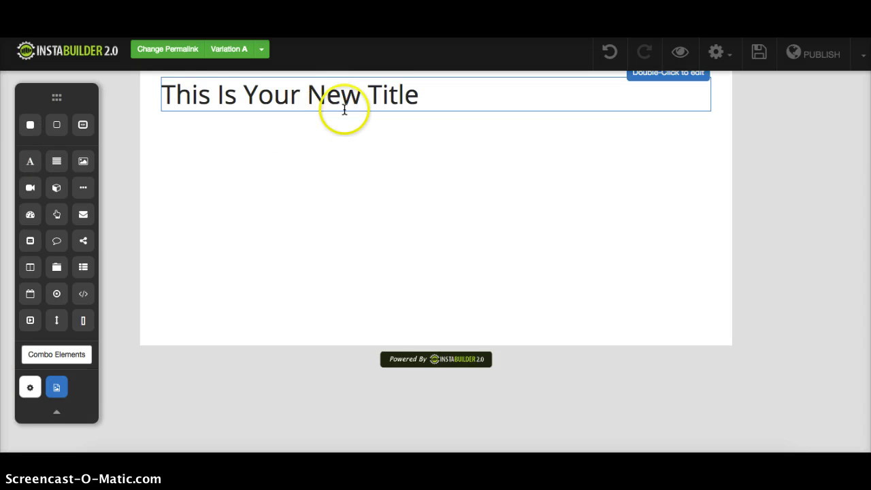
left_click(640, 124)
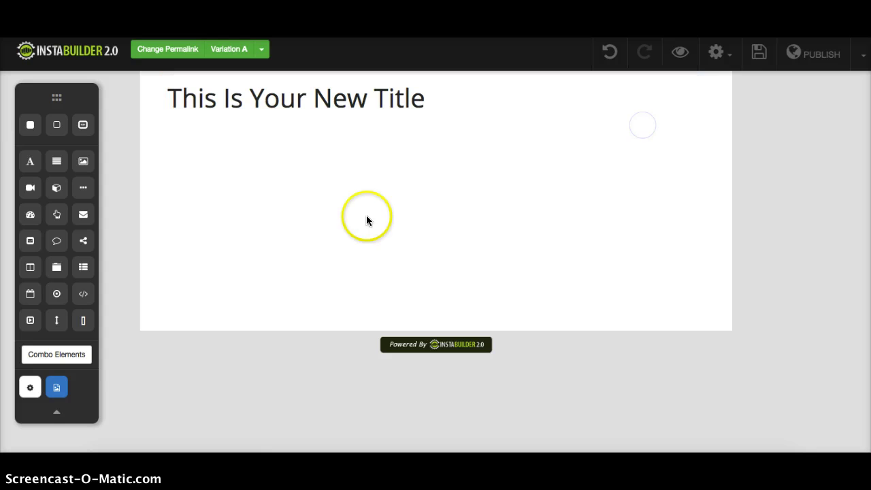
left_click(347, 93)
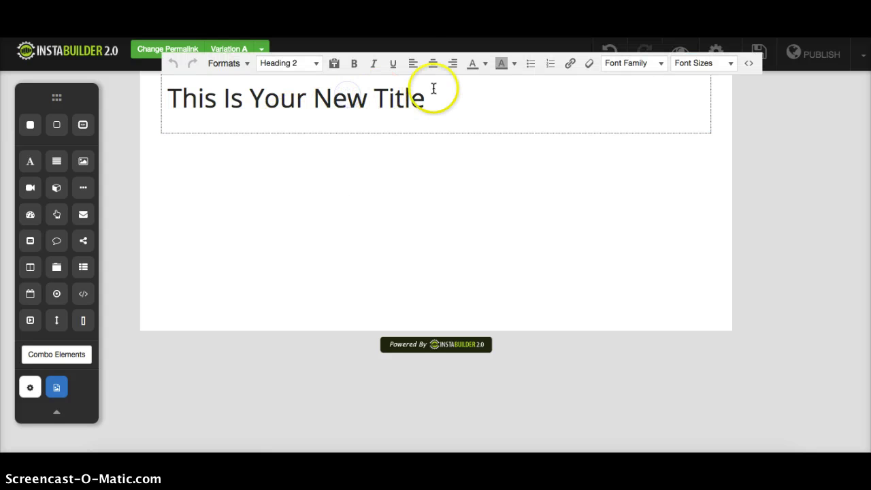
left_click(431, 63)
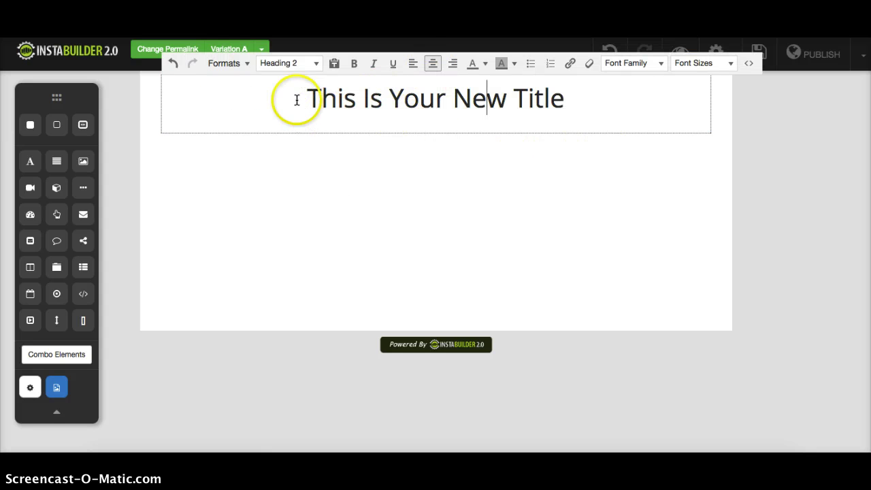
left_click_drag(295, 97, 595, 89)
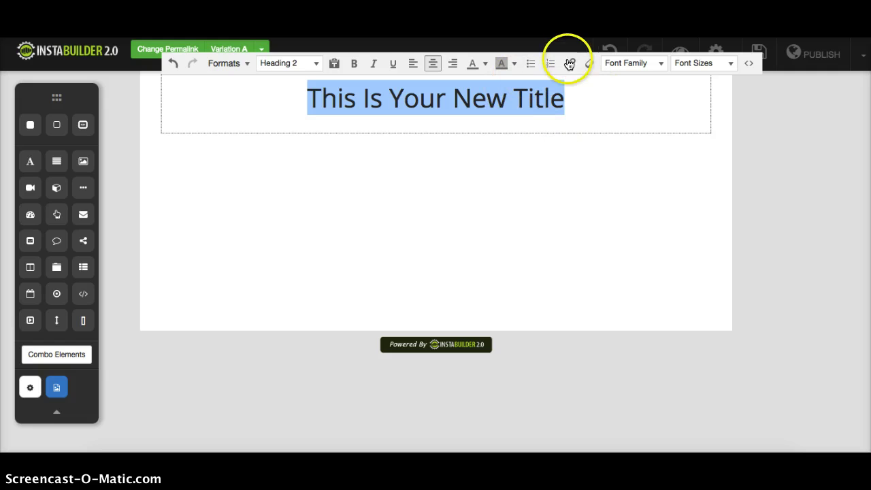
scroll(400, 157, "up", 1)
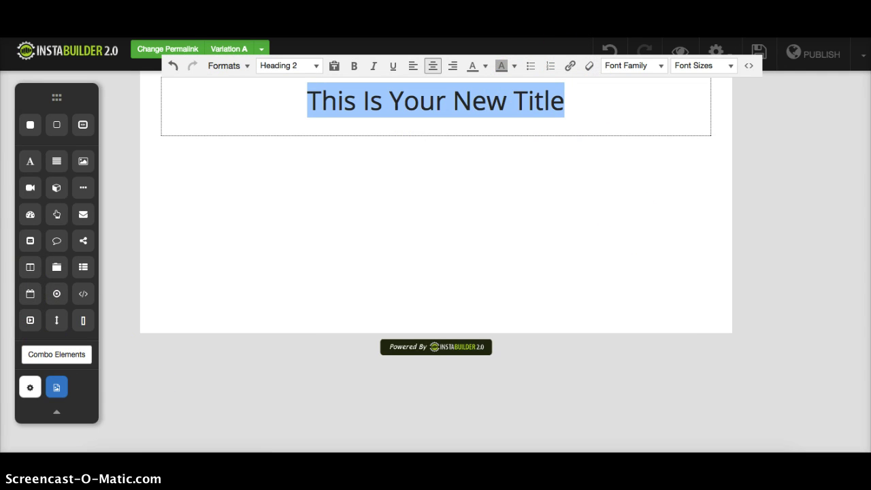
left_click(62, 237)
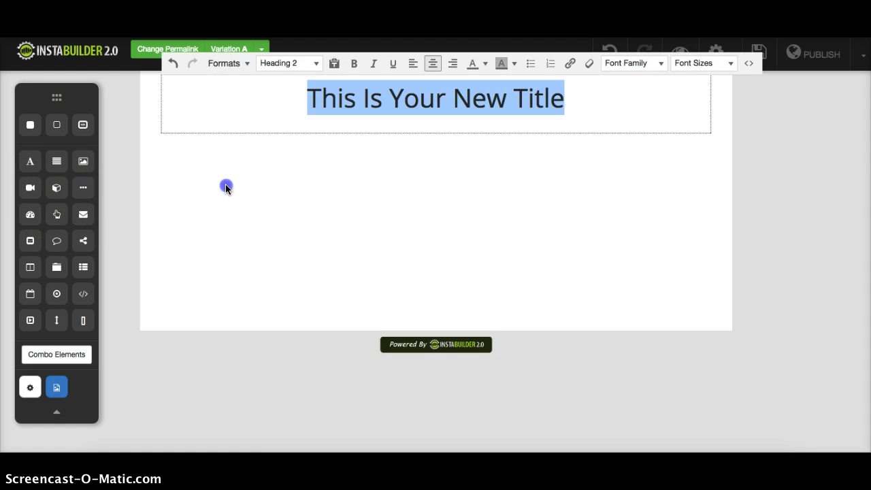
- Place a video placeholder below the title with its Video Type set to Hosted
left_click(31, 187)
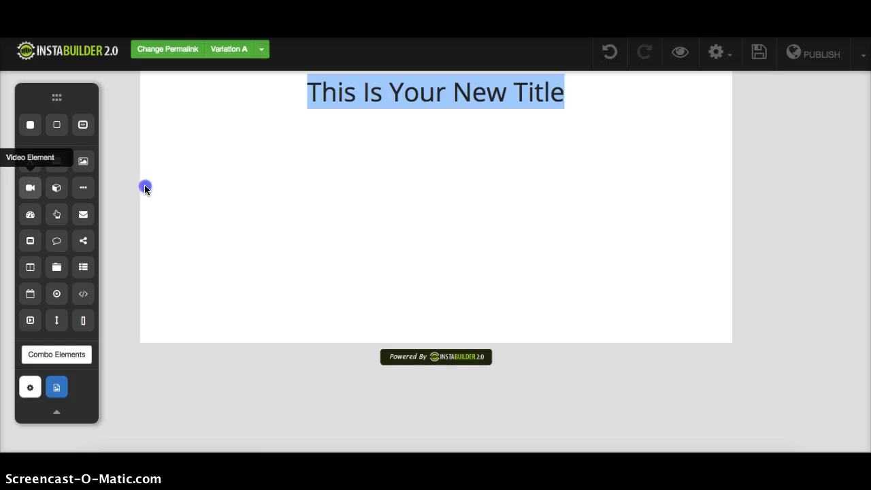
left_click_drag(185, 191, 350, 313)
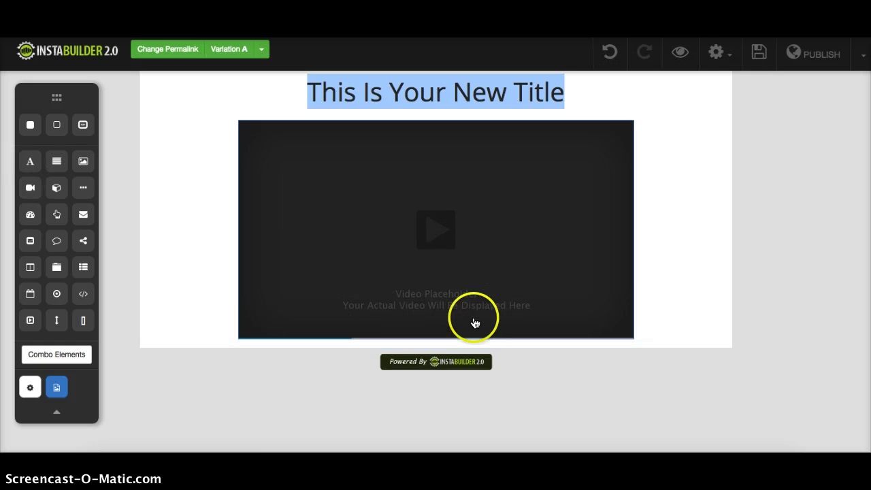
left_click(475, 228)
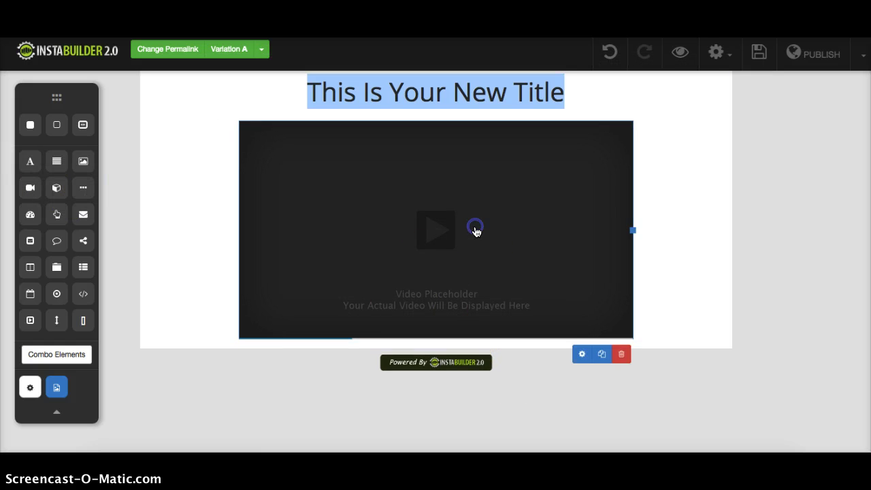
left_click(581, 355)
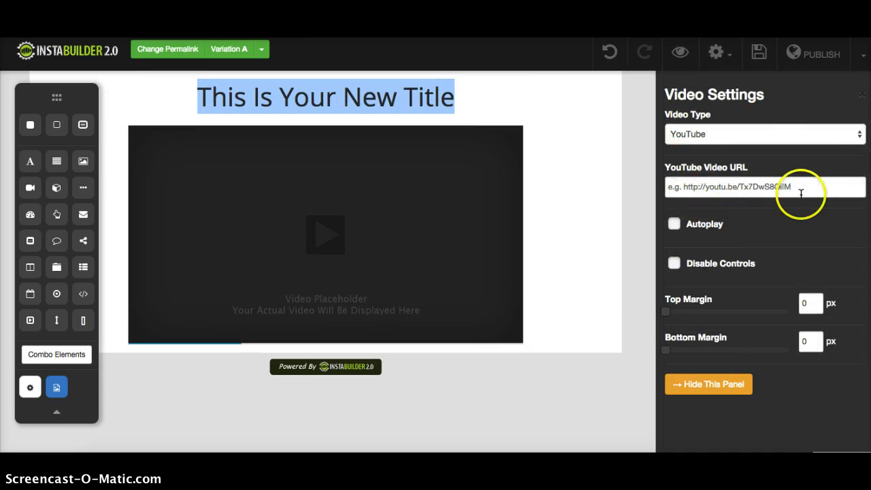
left_click(785, 135)
left_click(740, 158)
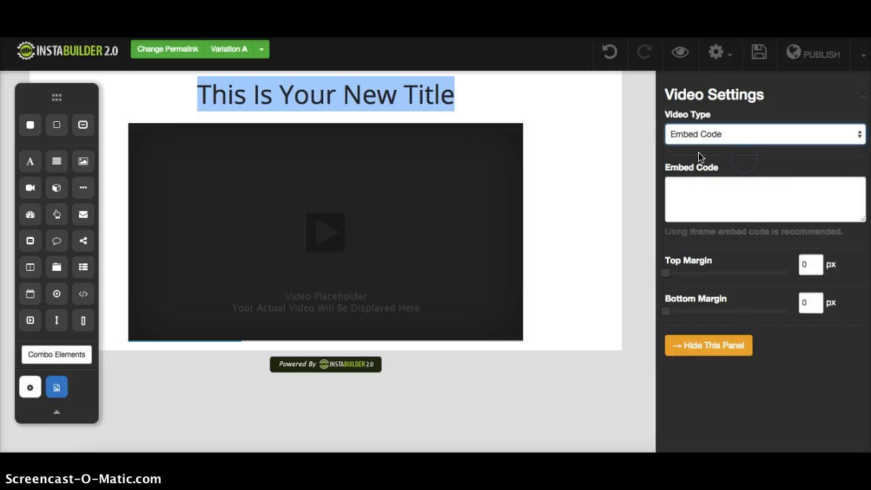
left_click(705, 136)
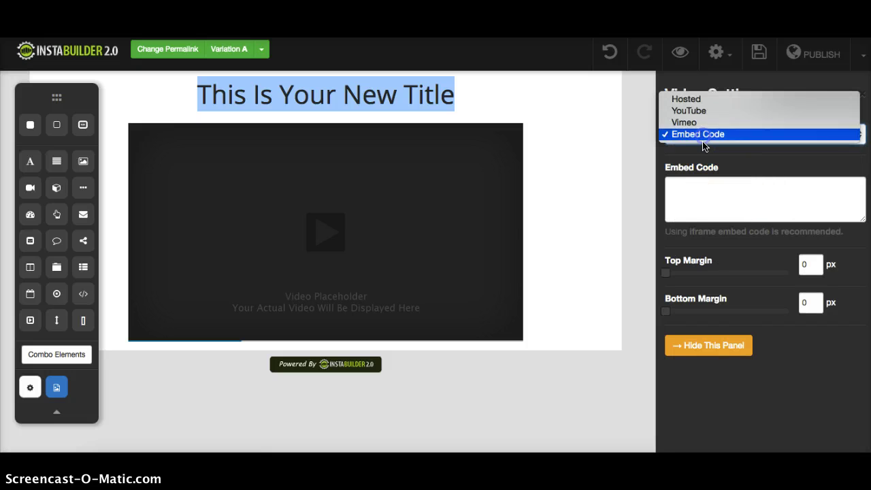
left_click(693, 101)
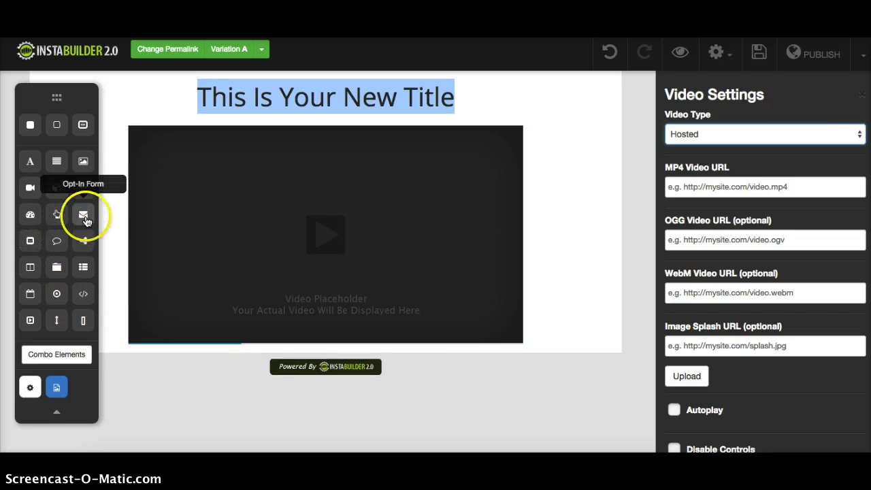
- Add an opt-in form, a widened Click Here button above it, and a comment box
left_click_drag(83, 215, 234, 304)
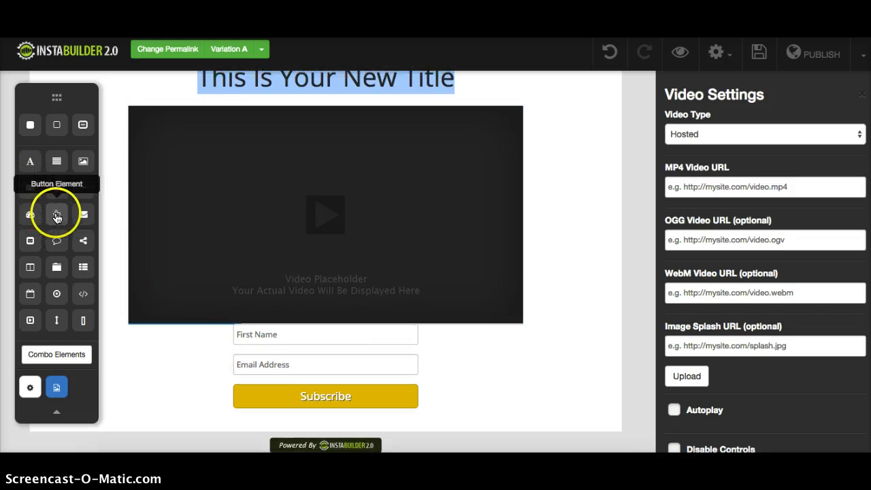
left_click_drag(56, 217, 247, 367)
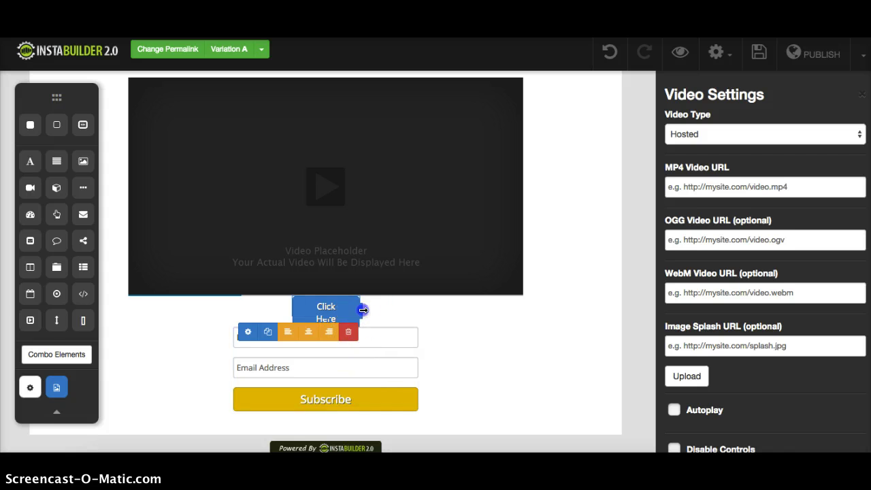
left_click_drag(364, 310, 408, 311)
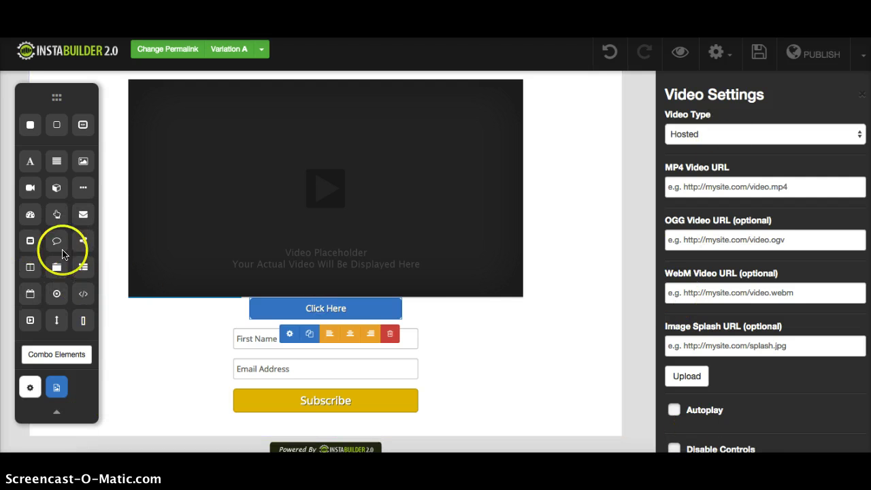
left_click_drag(59, 249, 506, 404)
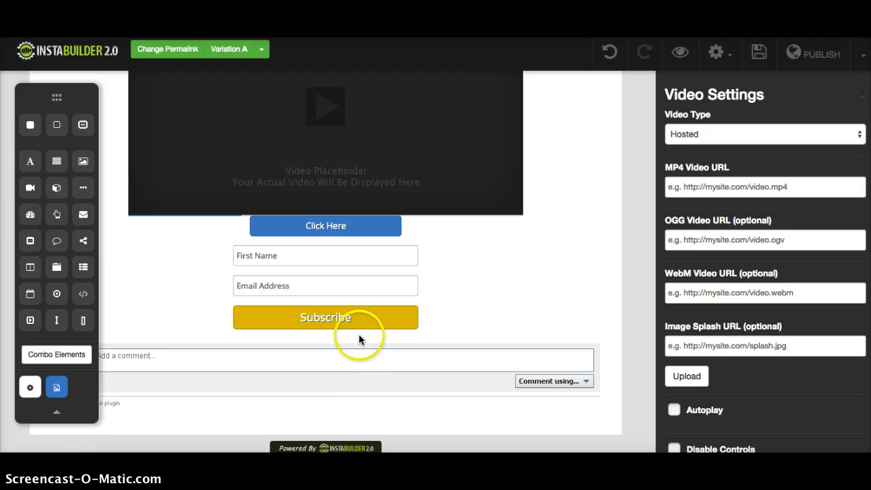
scroll(358, 334, "up", 2)
- Drop a navigation menu element above the video placeholder
scroll(367, 336, "down", 2)
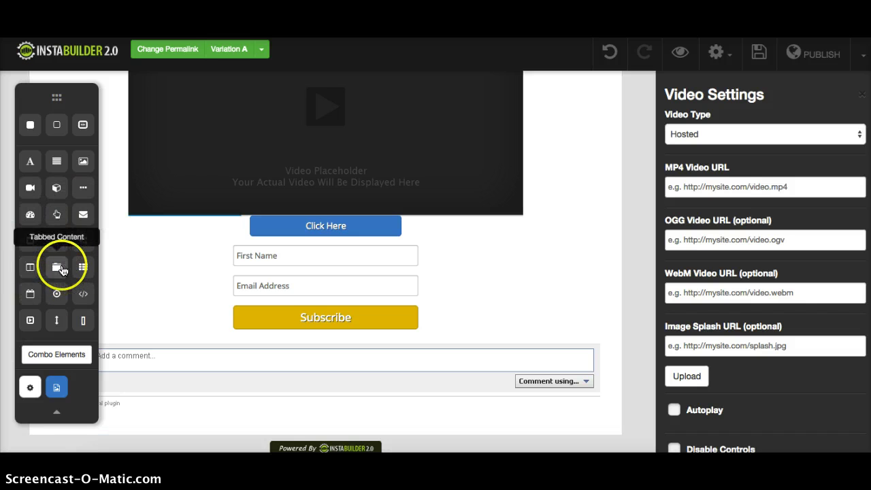
scroll(224, 301, "up", 3)
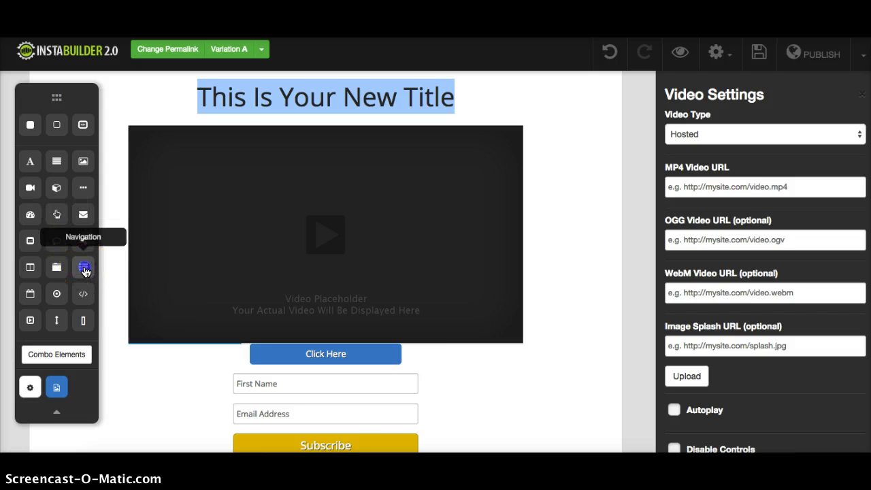
left_click_drag(84, 271, 305, 132)
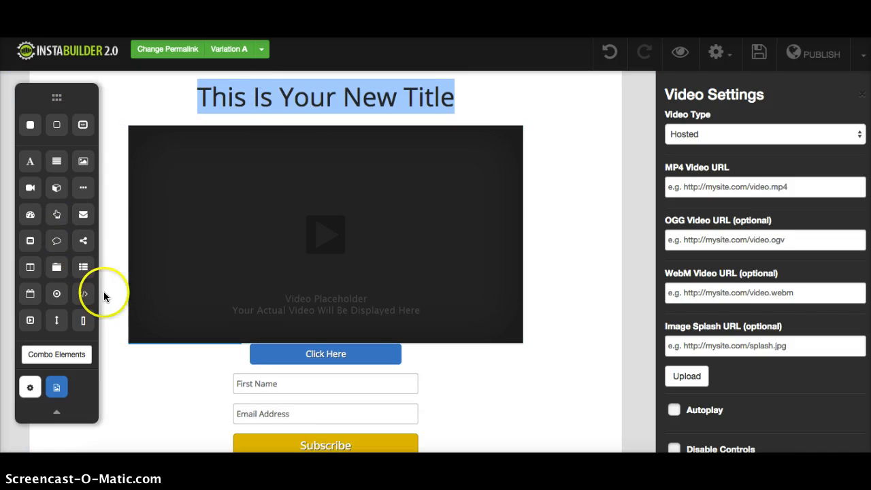
left_click(81, 272)
left_click_drag(81, 274, 294, 148)
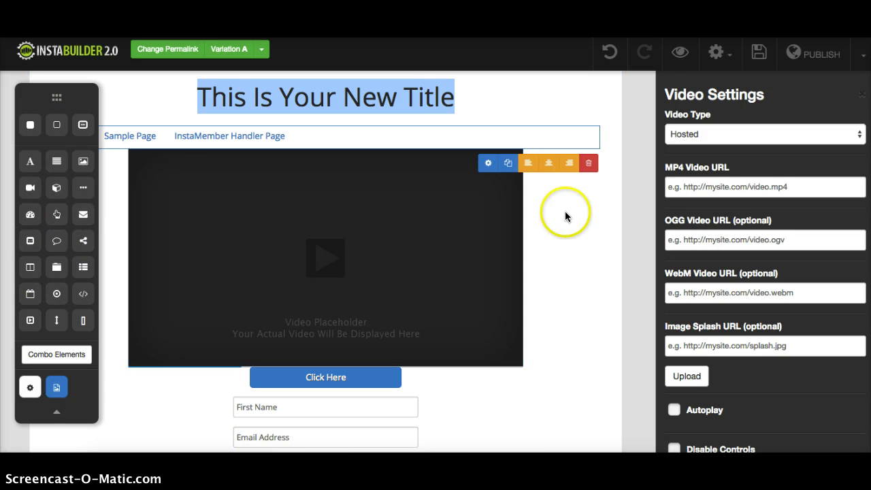
left_click(170, 51)
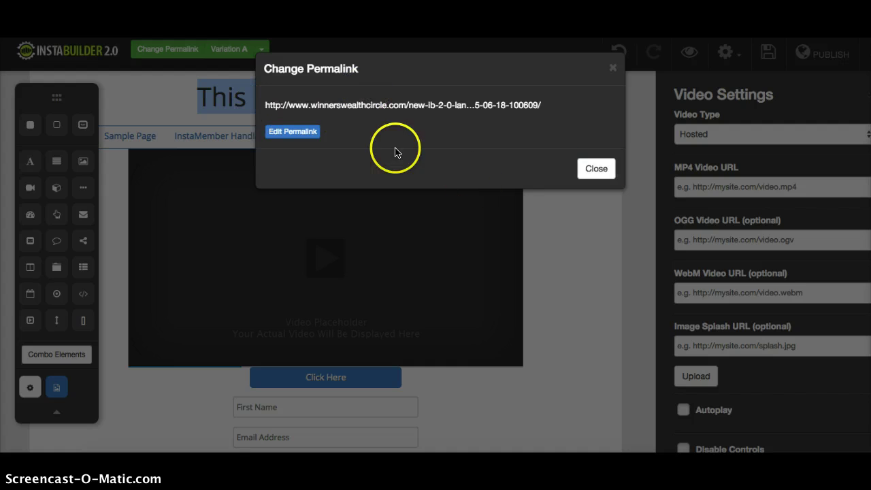
left_click(594, 170)
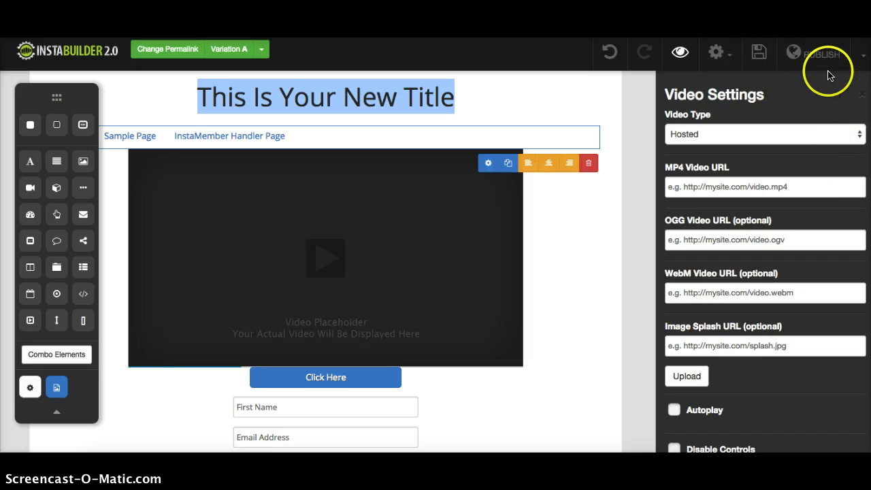
- Choose Exit Editor from the options beside Publish
scroll(618, 342, "down", 5)
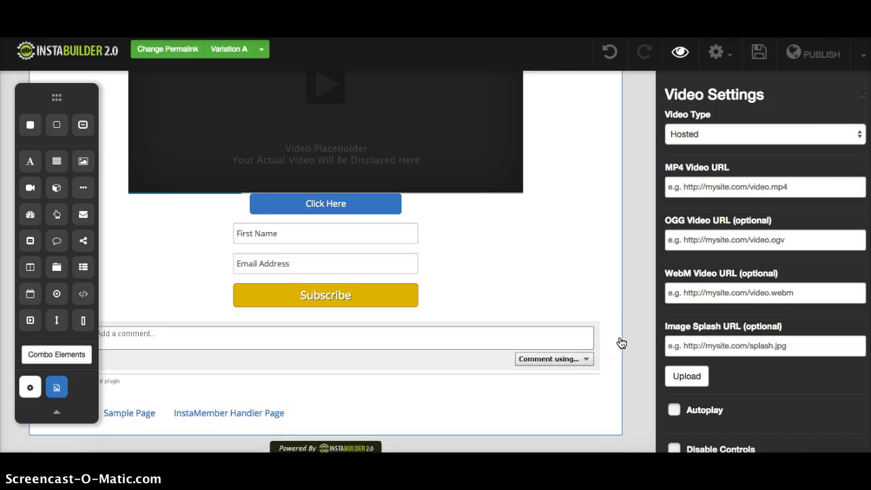
scroll(621, 342, "up", 5)
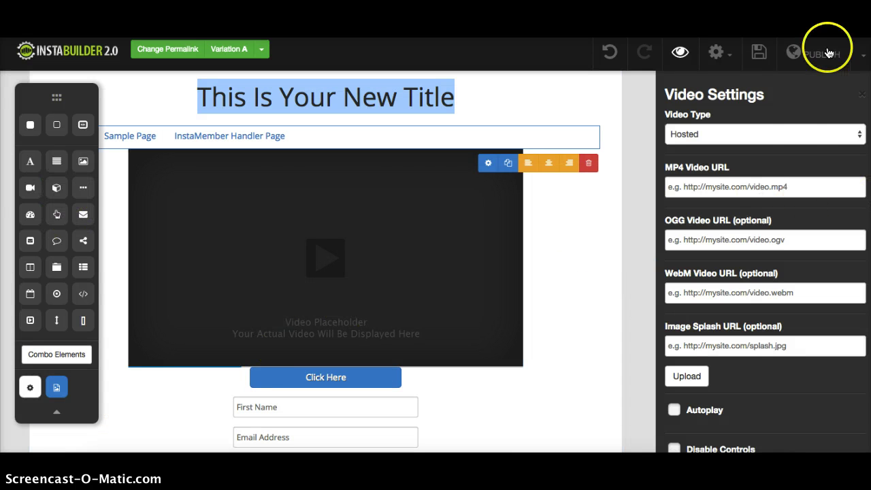
left_click(862, 59)
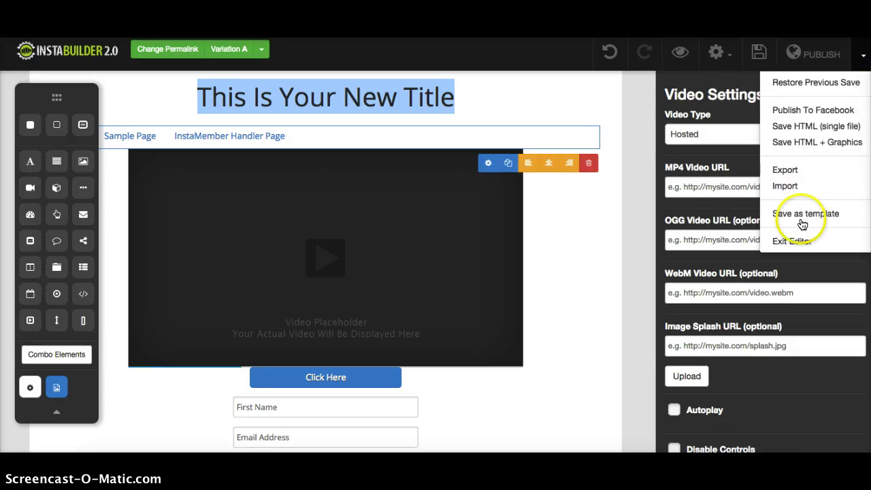
left_click(793, 240)
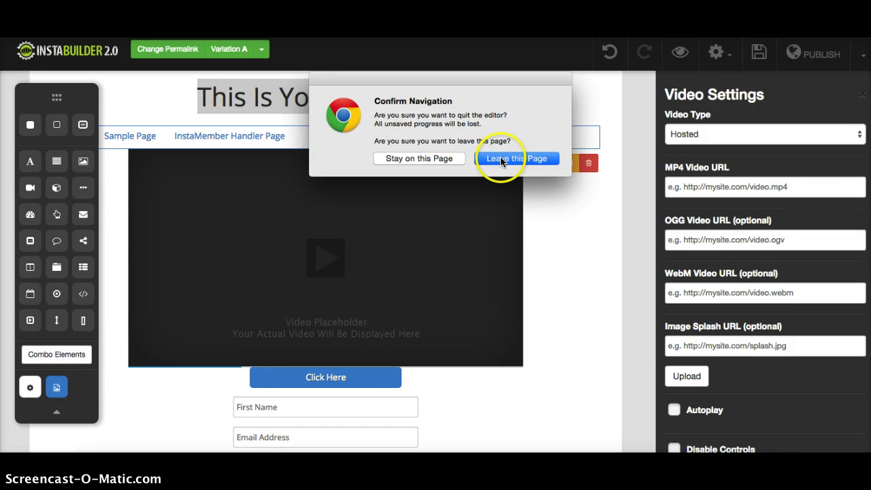
- Confirm leaving the editor and scroll the dashboard's page lists, including the new draft
key("Escape")
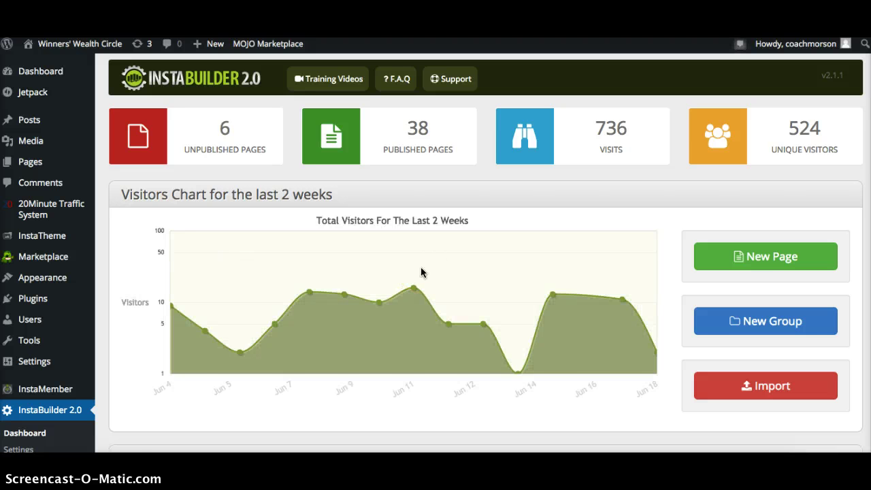
scroll(420, 272, "down", 1)
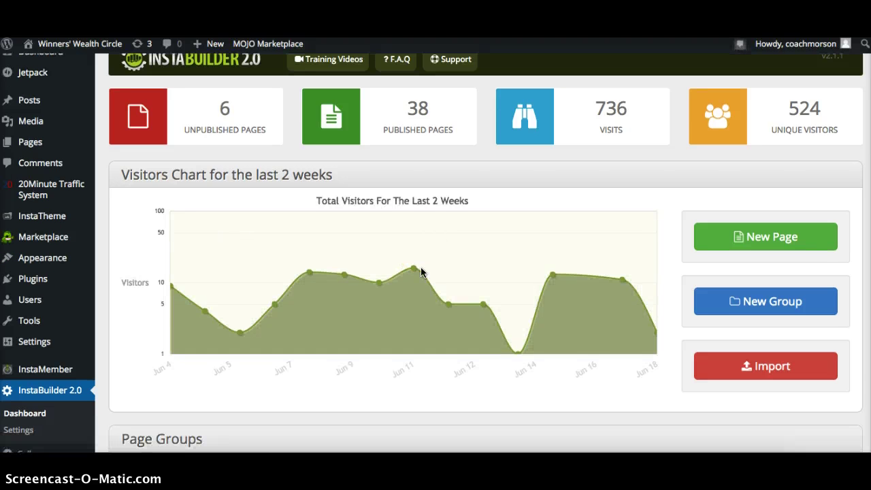
scroll(420, 266, "down", 3)
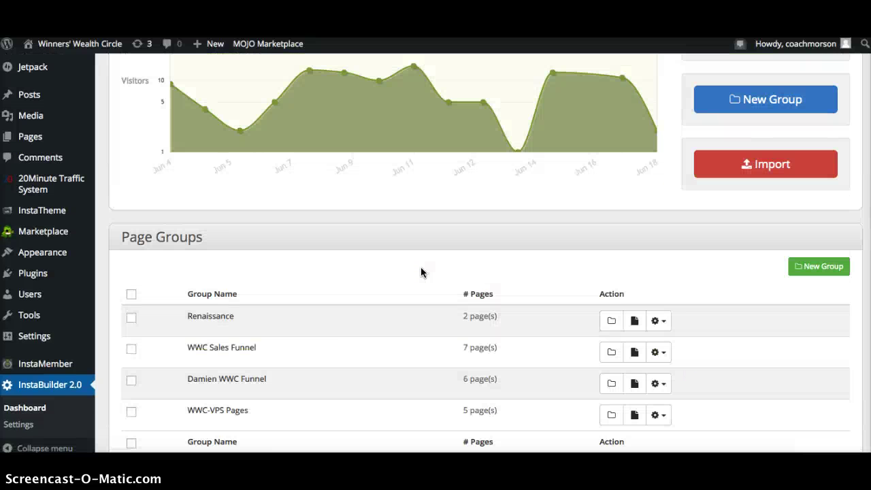
scroll(434, 267, "up", 3)
scroll(442, 264, "down", 2)
scroll(451, 262, "down", 4)
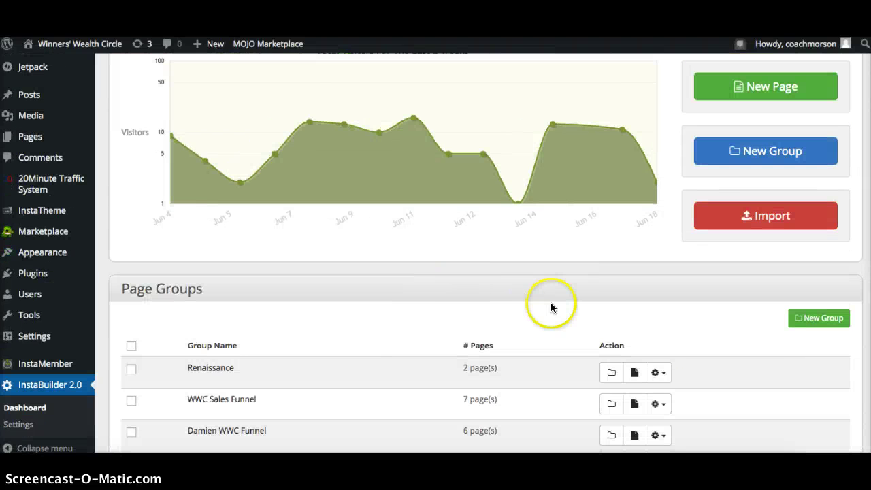
scroll(598, 316, "down", 4)
scroll(619, 306, "down", 4)
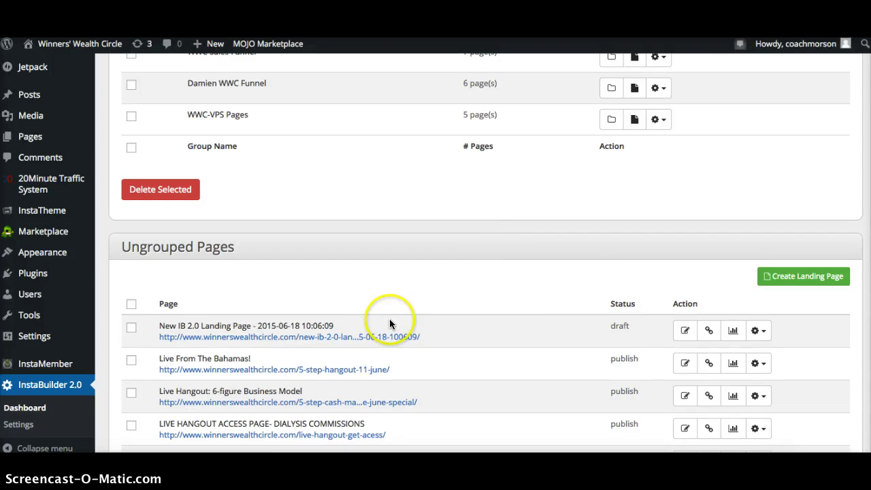
scroll(460, 295, "up", 3)
scroll(461, 300, "up", 3)
scroll(558, 309, "up", 2)
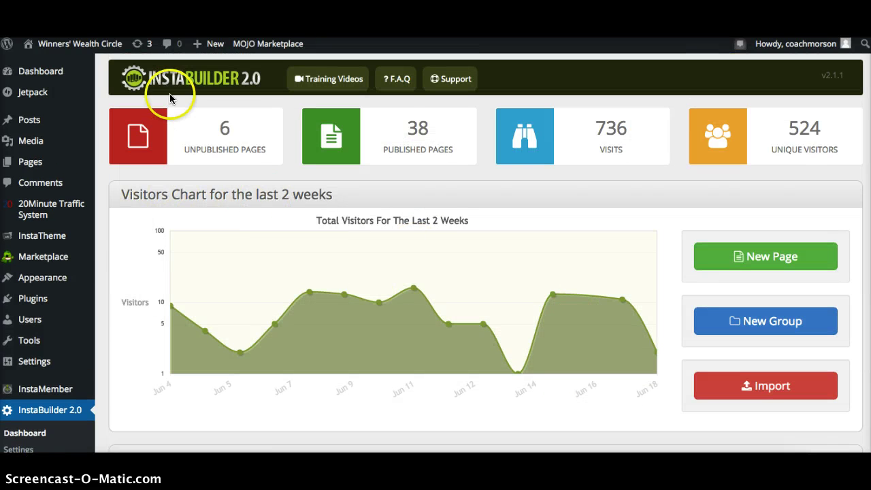
left_click(763, 255)
mouse_move(423, 323)
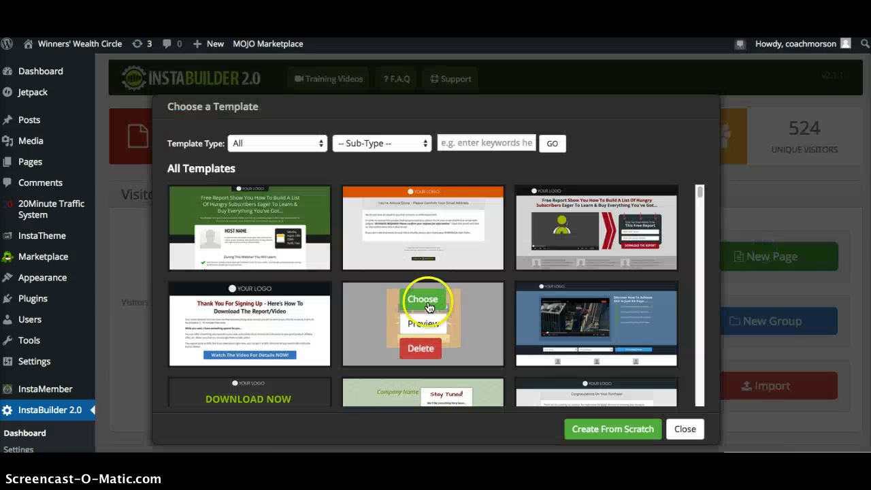
scroll(412, 306, "down", 3)
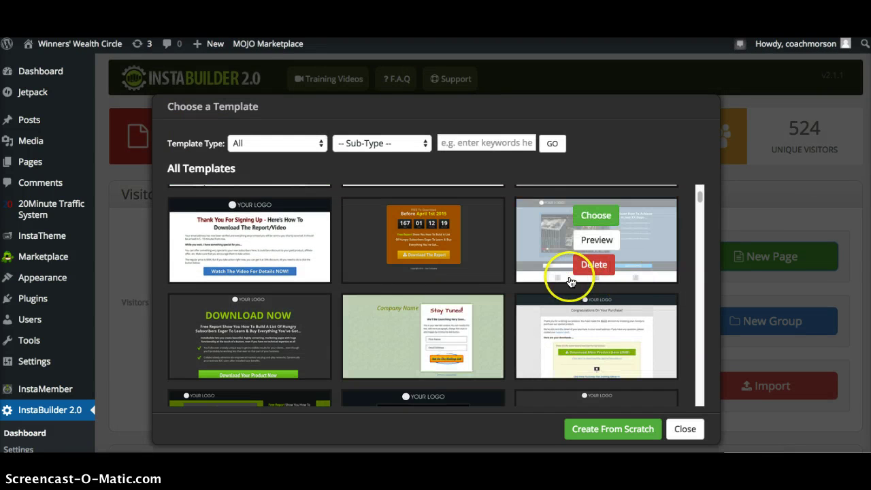
scroll(573, 275, "up", 3)
scroll(482, 331, "down", 2)
scroll(482, 331, "down", 1)
scroll(483, 332, "down", 3)
scroll(483, 330, "down", 1)
scroll(482, 331, "down", 2)
scroll(483, 331, "up", 3)
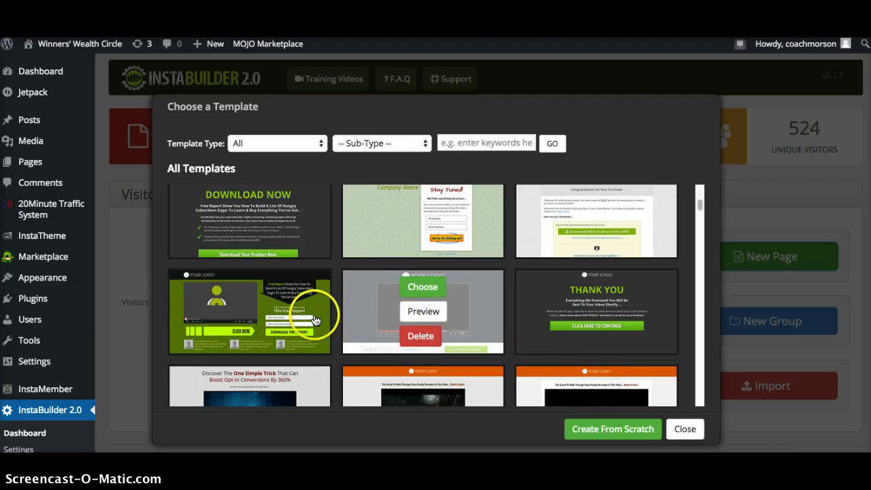
left_click(246, 293)
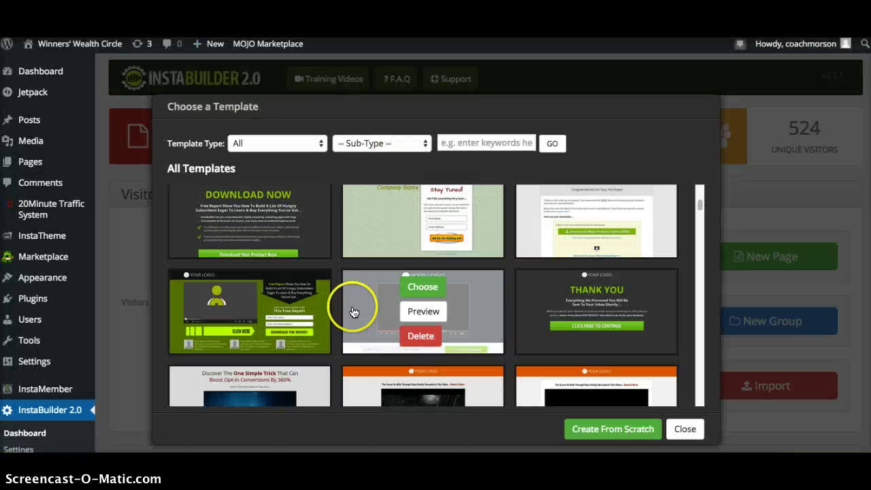
scroll(527, 320, "down", 3)
scroll(526, 319, "down", 3)
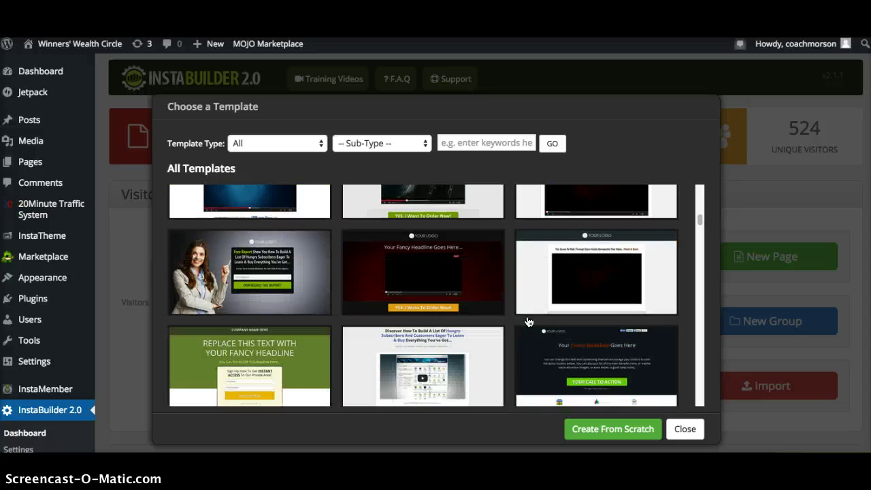
scroll(303, 311, "down", 2)
scroll(303, 311, "down", 2)
scroll(303, 311, "down", 2)
scroll(303, 312, "down", 2)
scroll(303, 311, "down", 2)
scroll(303, 312, "down", 2)
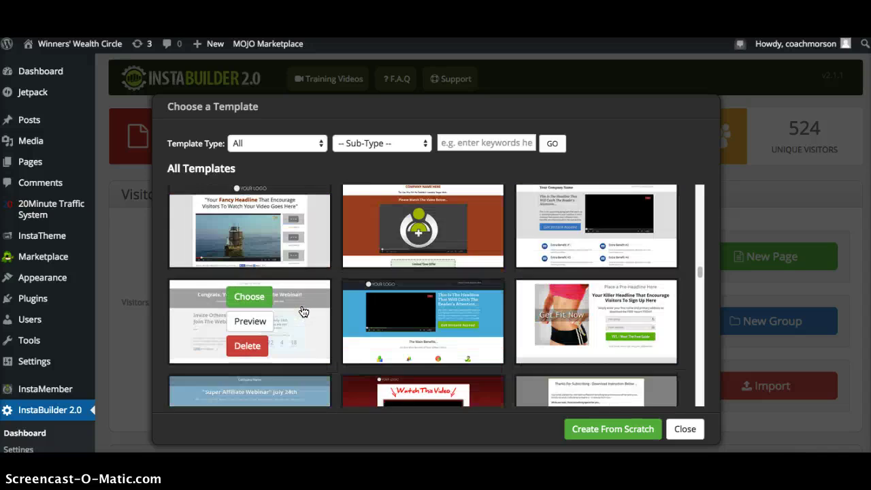
scroll(303, 311, "down", 2)
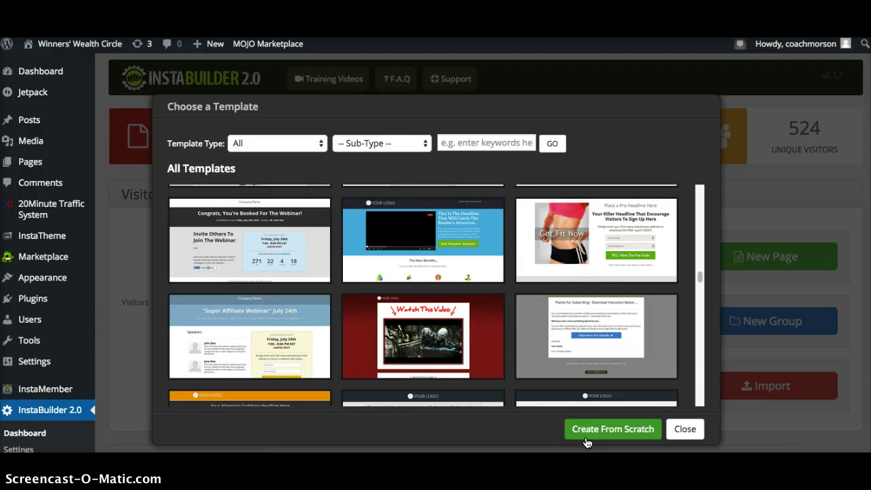
left_click(577, 414)
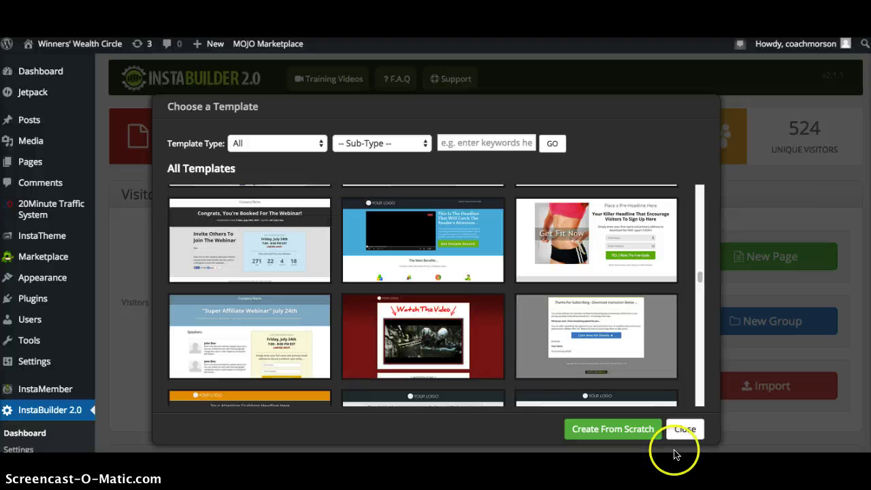
left_click(684, 429)
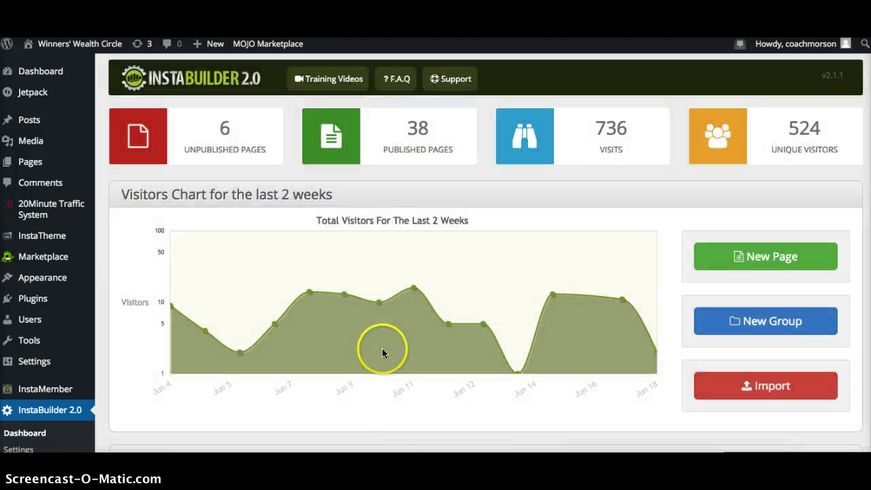
scroll(382, 351, "down", 1)
scroll(382, 353, "down", 4)
scroll(382, 352, "down", 1)
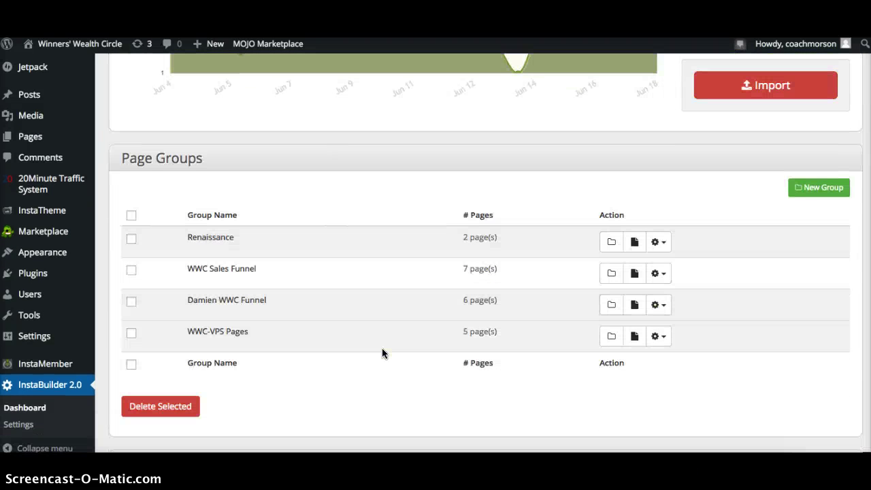
scroll(382, 353, "down", 1)
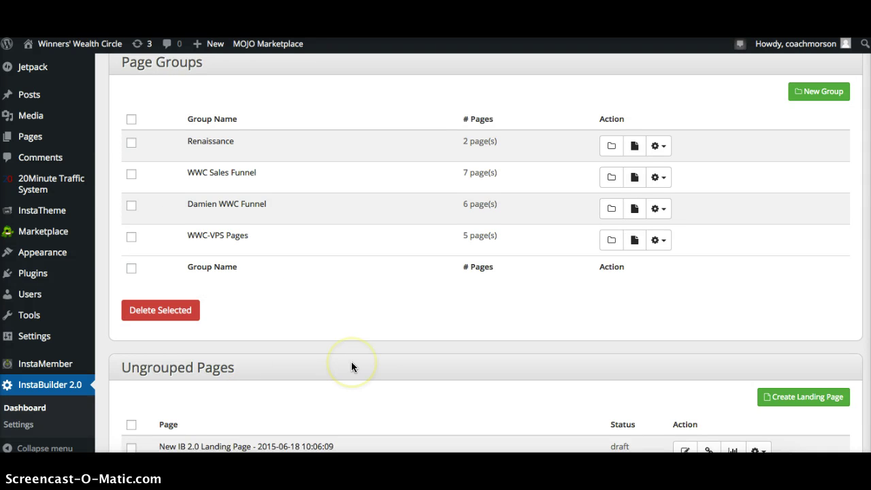
scroll(351, 361, "down", 1)
scroll(351, 366, "down", 4)
scroll(351, 366, "down", 2)
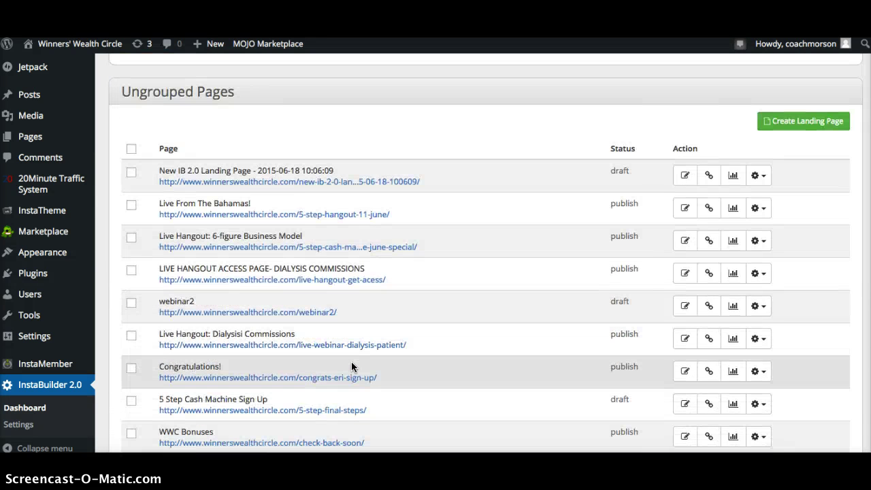
scroll(375, 232, "up", 8)
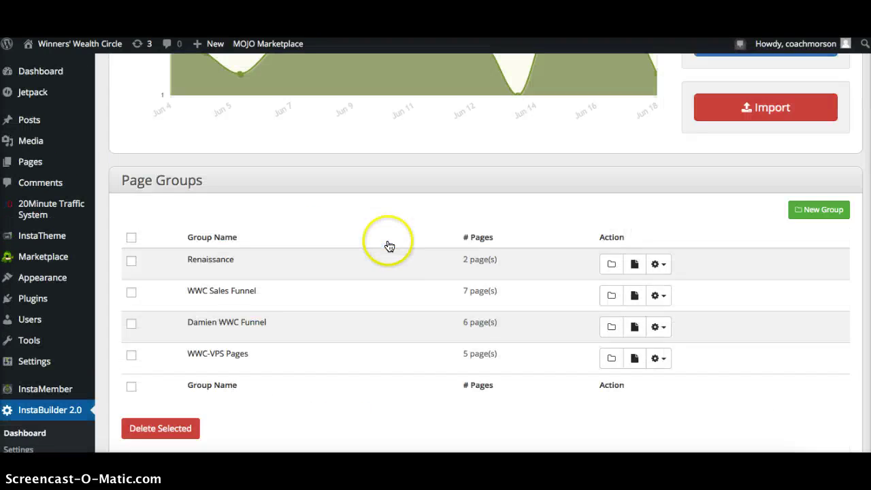
scroll(398, 252, "up", 6)
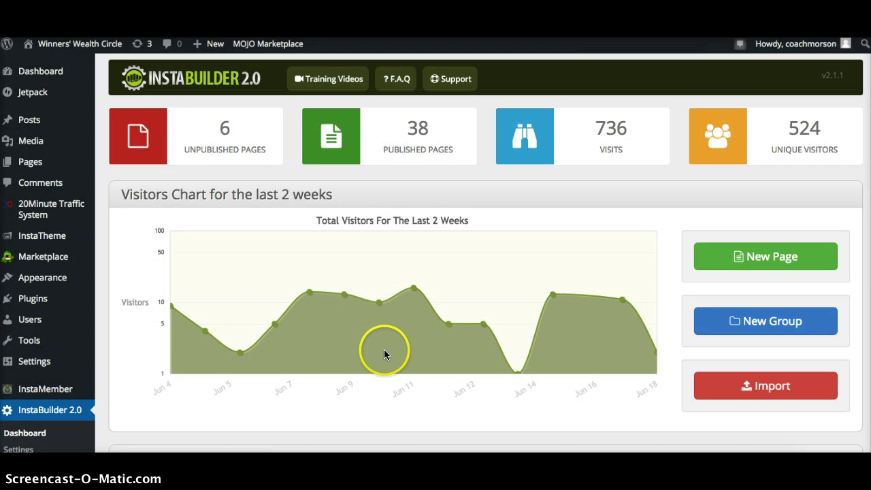